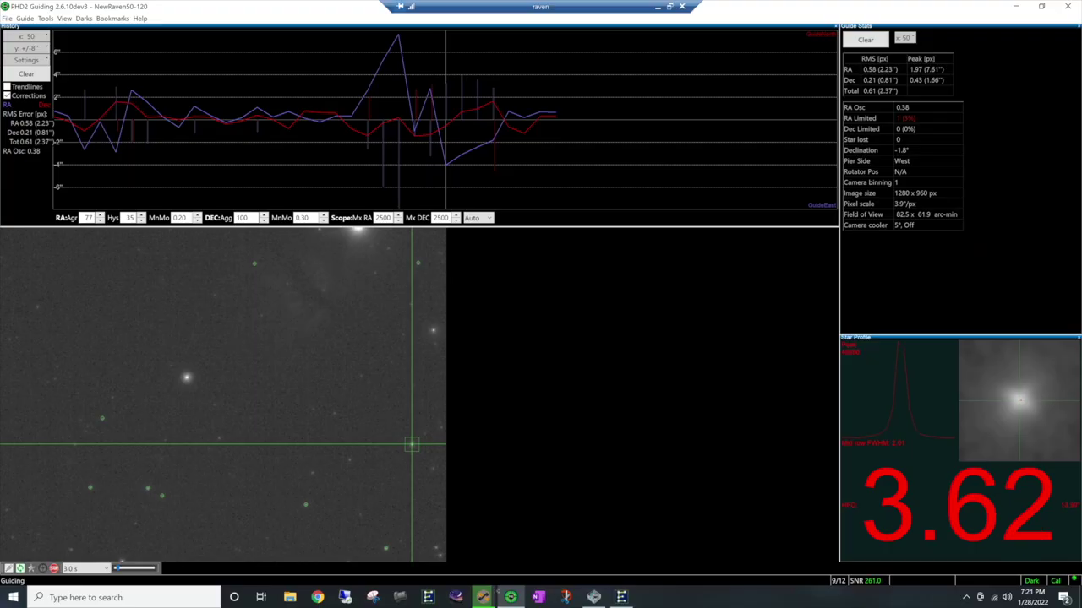
Bring Sequence Generator Pro forward, check PHD2 briefly, and return to the new SII Horsehead frame
{"action": "mouse_move", "coordinate": [482, 597]}
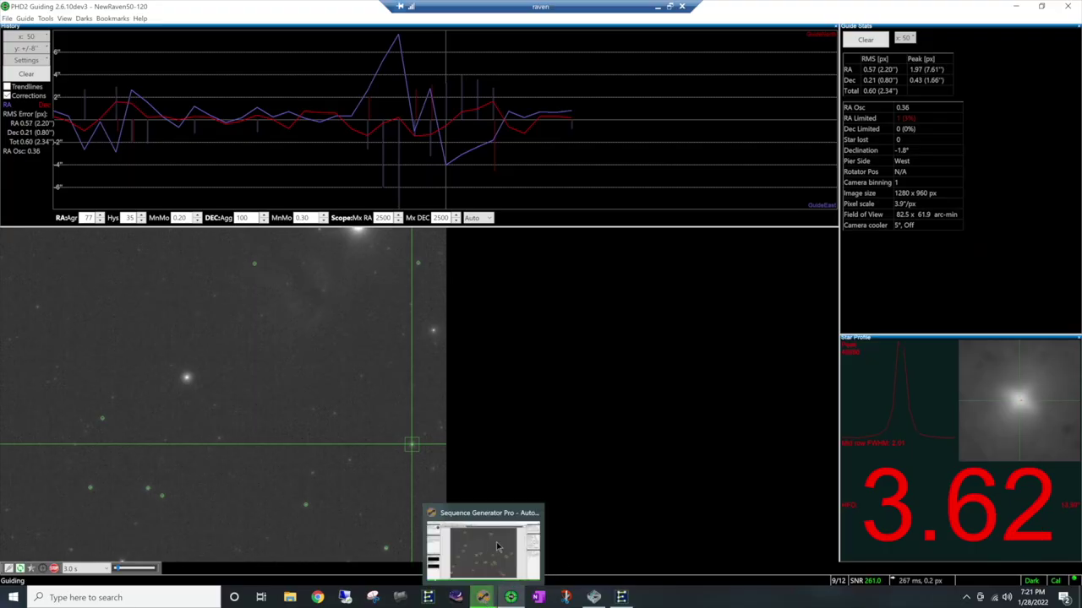
{"action": "left_click", "coordinate": [481, 542]}
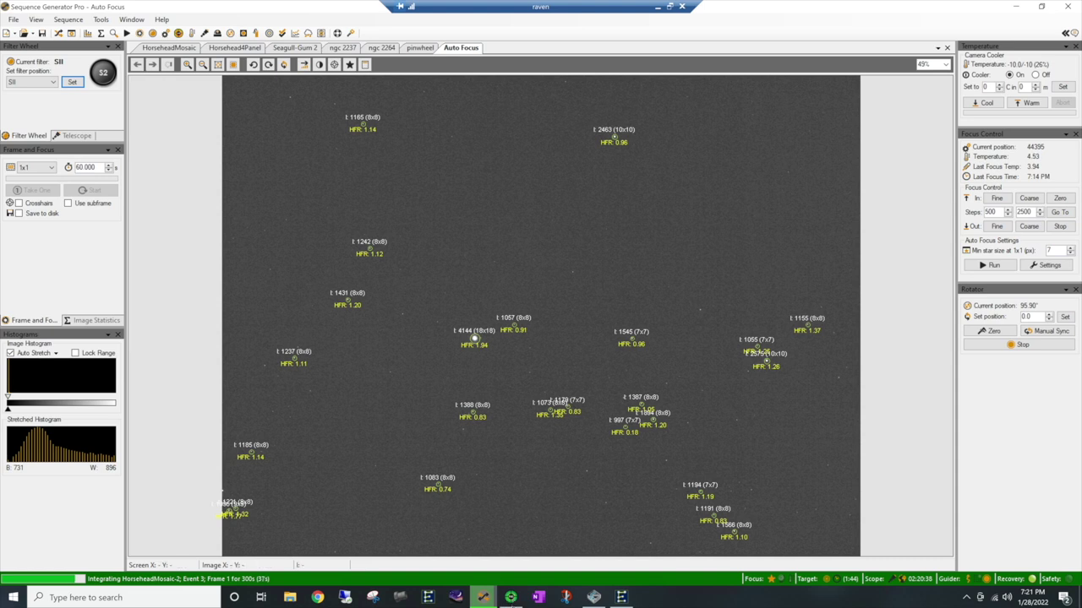
{"action": "left_click", "coordinate": [512, 599]}
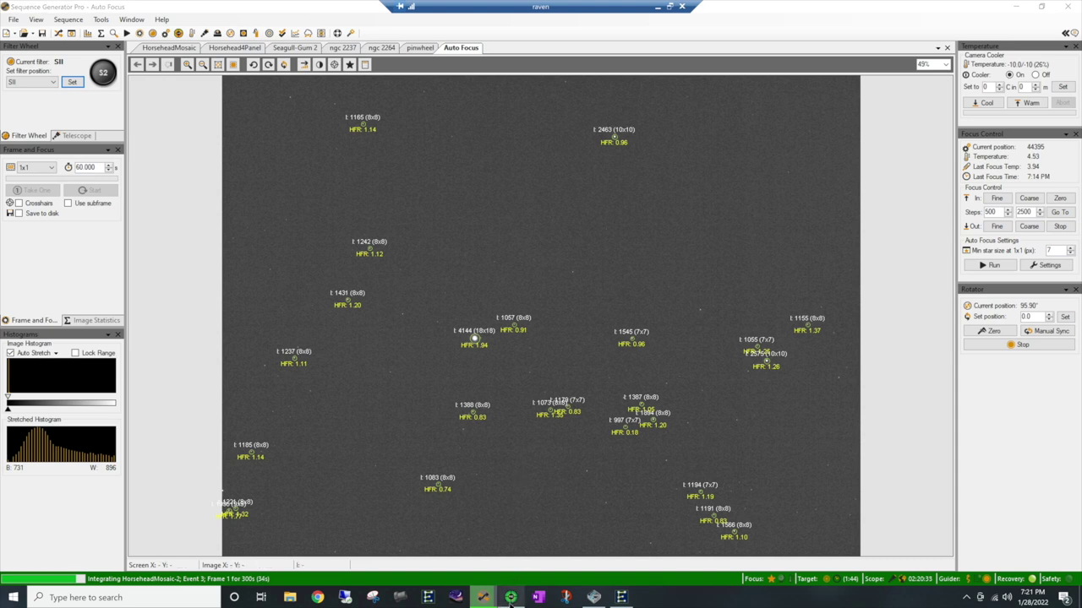
{"action": "key", "text": "alt+Tab"}
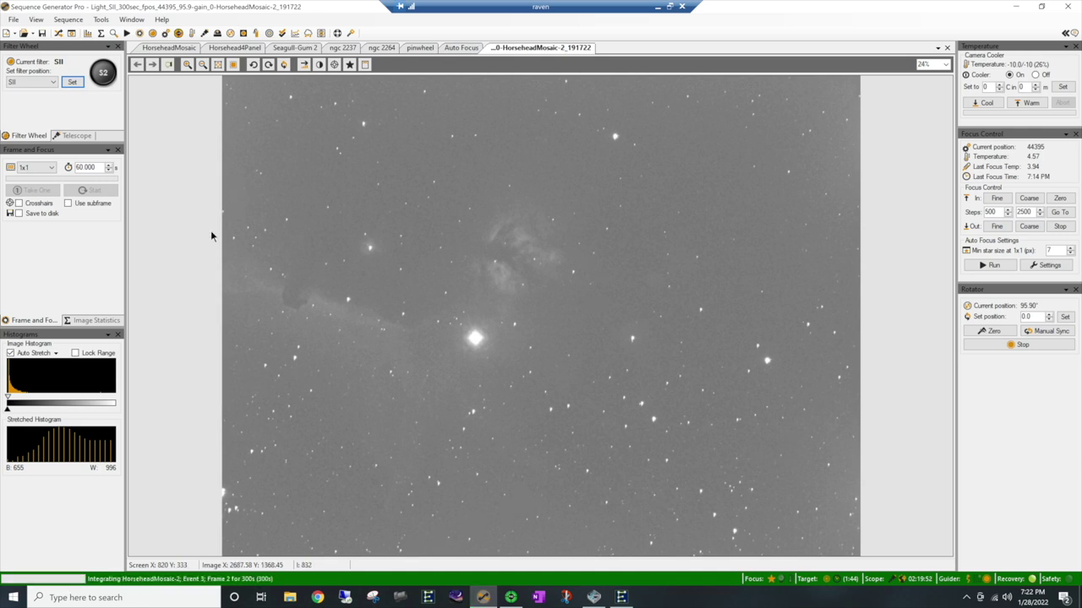
Zoom the Horsehead SII frame from 24% to about 50% to inspect star shapes
{"action": "left_click", "coordinate": [188, 67]}
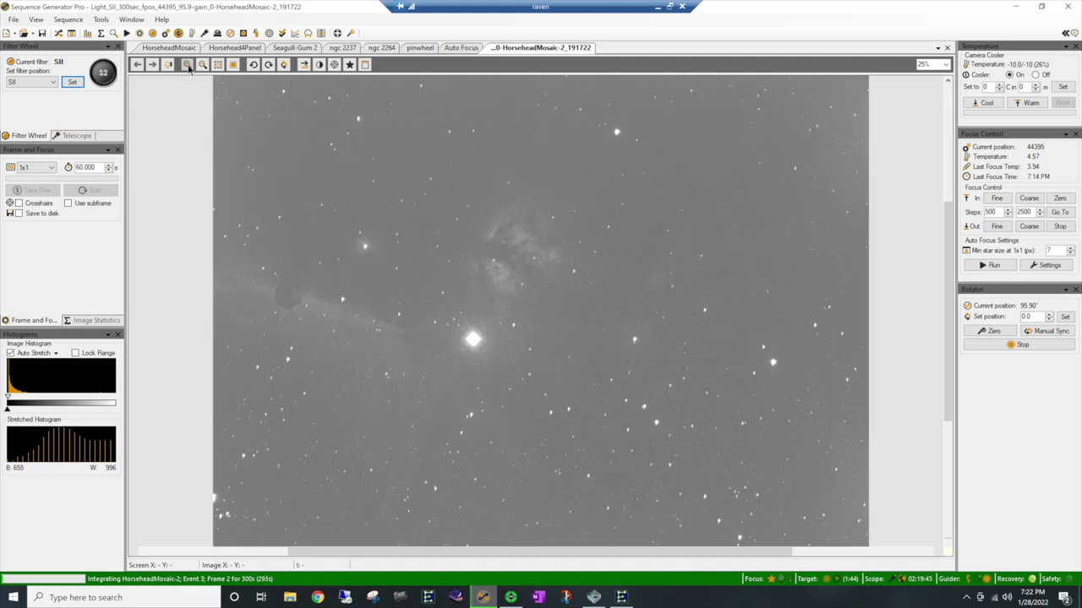
{"action": "left_click", "coordinate": [188, 67]}
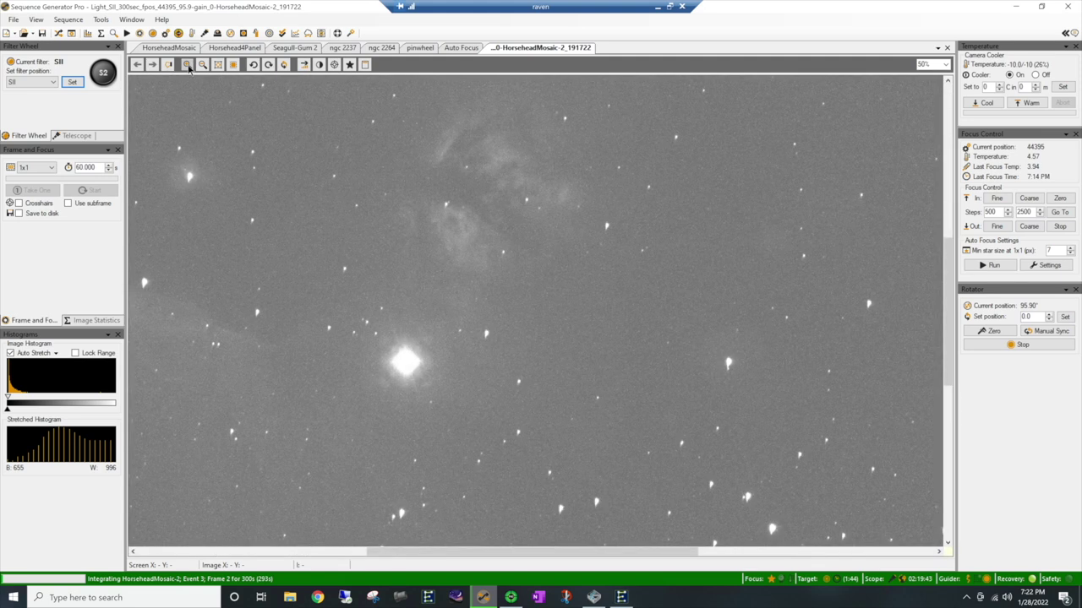
{"action": "left_click", "coordinate": [187, 67]}
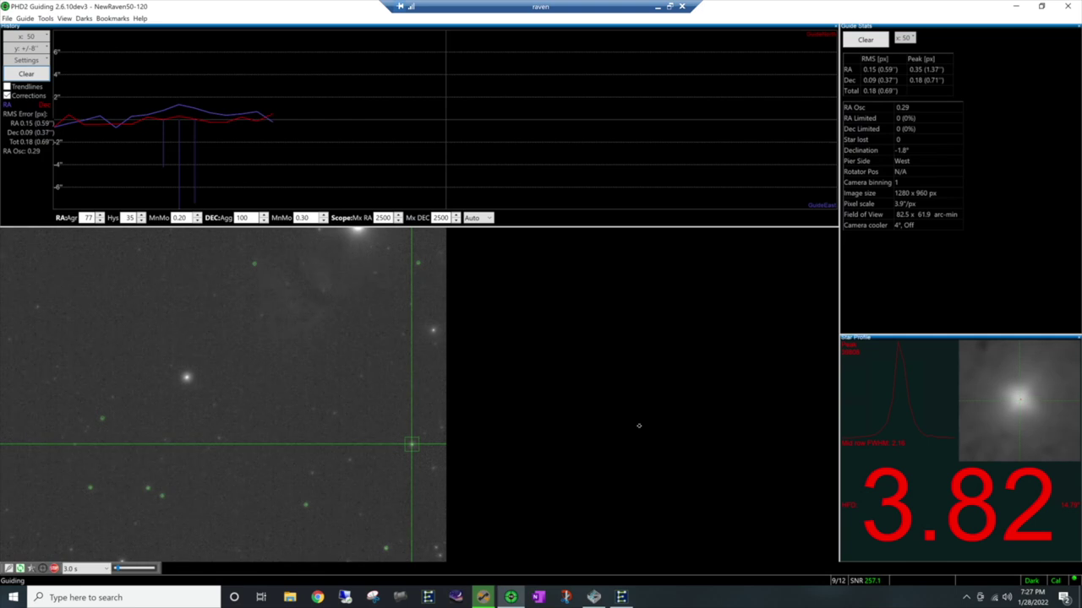
Zoom the frame ending 191722 out to fit and mark it bad, keeping Decrement checked
{"action": "left_click", "coordinate": [483, 597]}
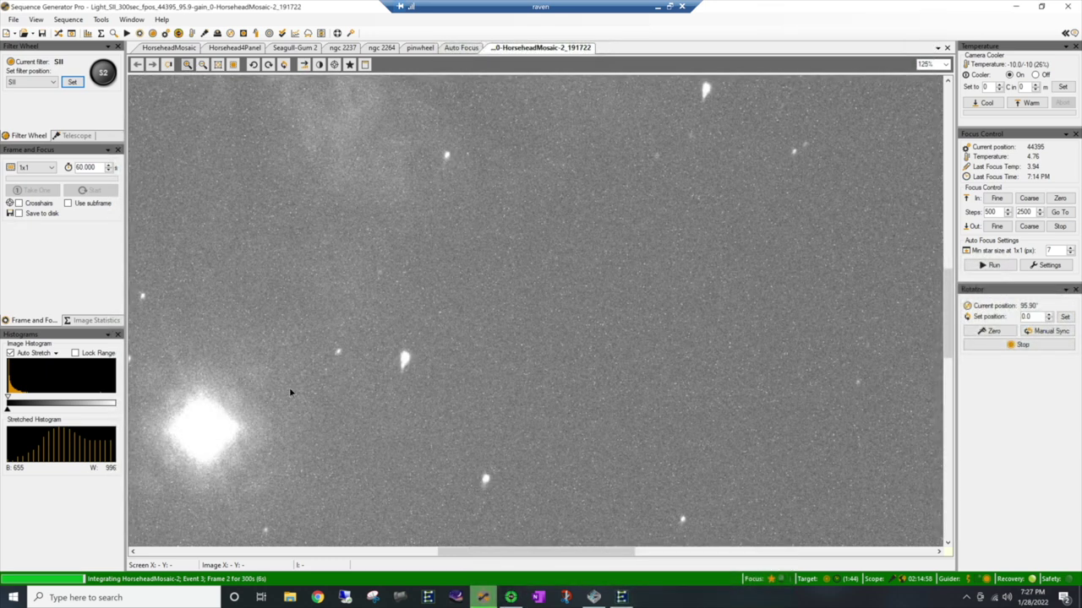
{"action": "scroll", "coordinate": [300, 89], "scroll_direction": "down", "scroll_amount": 5}
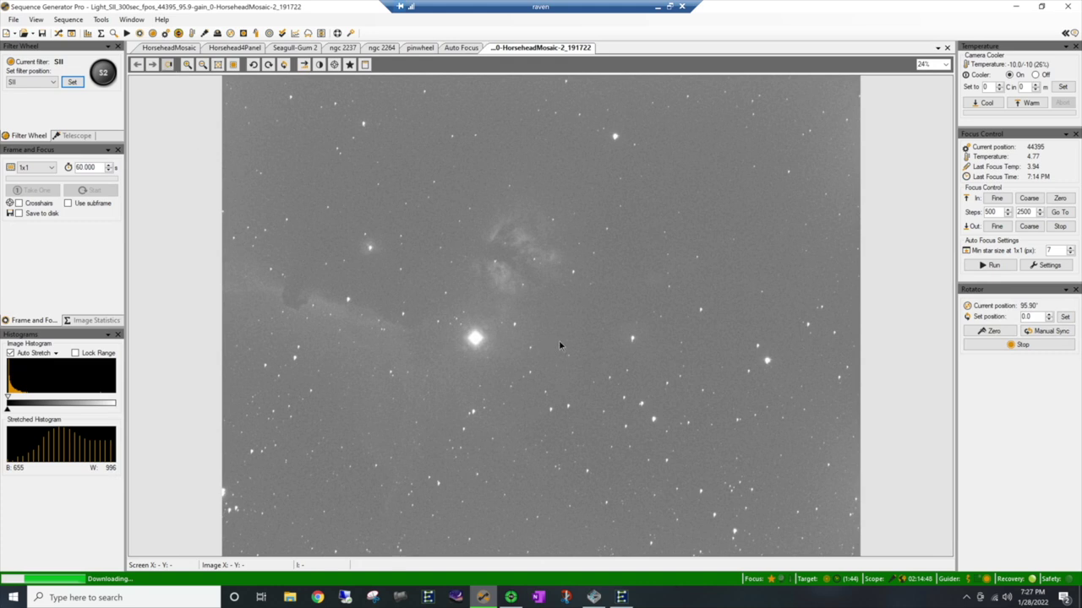
{"action": "left_click", "coordinate": [168, 64]}
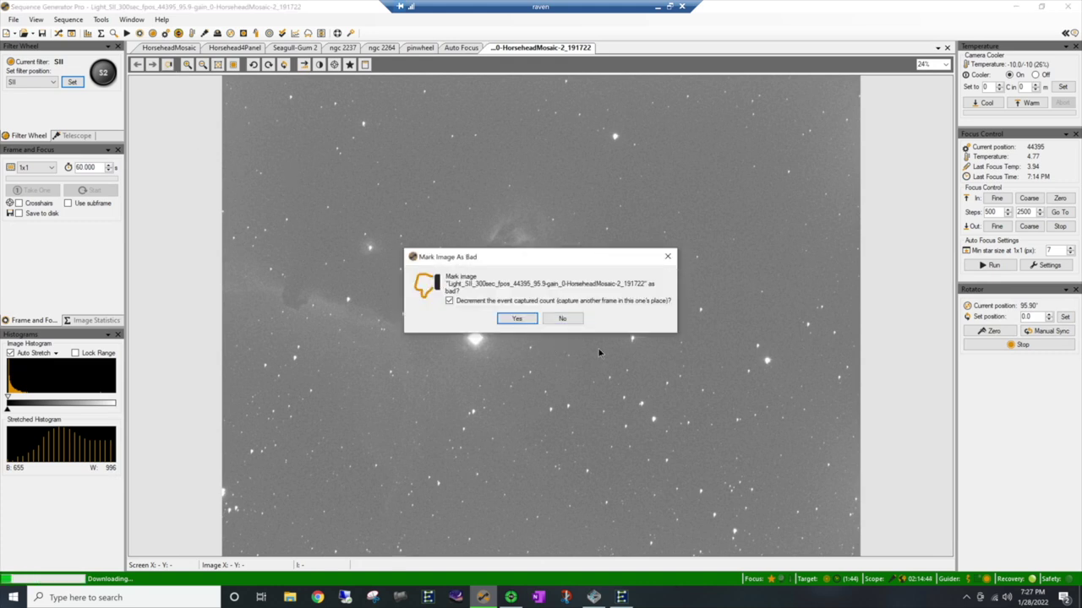
{"action": "left_click", "coordinate": [518, 321]}
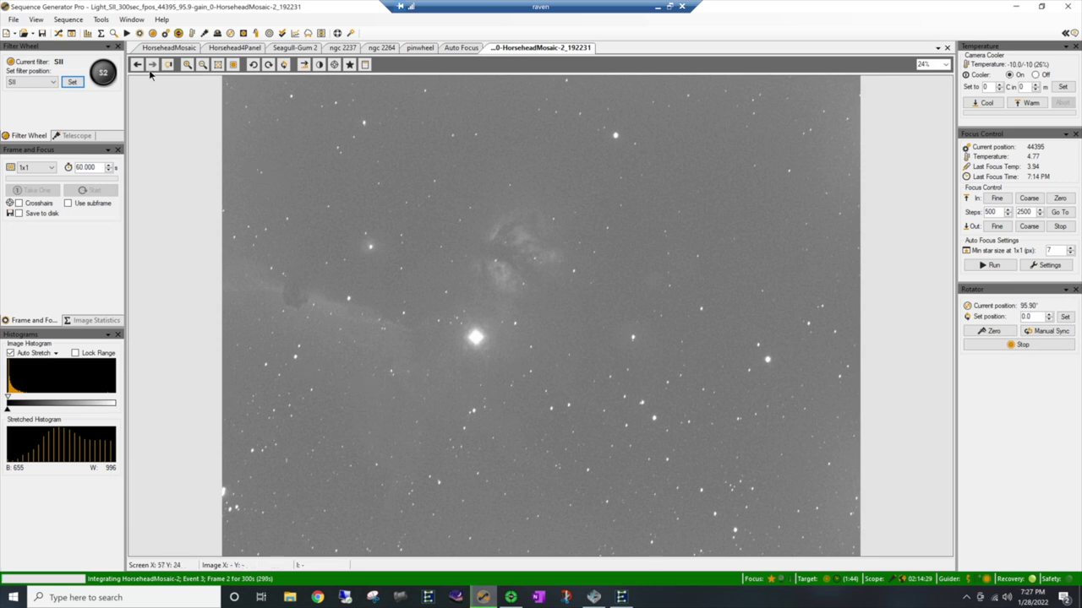
Zoom the frame ending 192231 to 50%, then mark it bad and confirm its recapture
{"action": "left_click", "coordinate": [187, 65]}
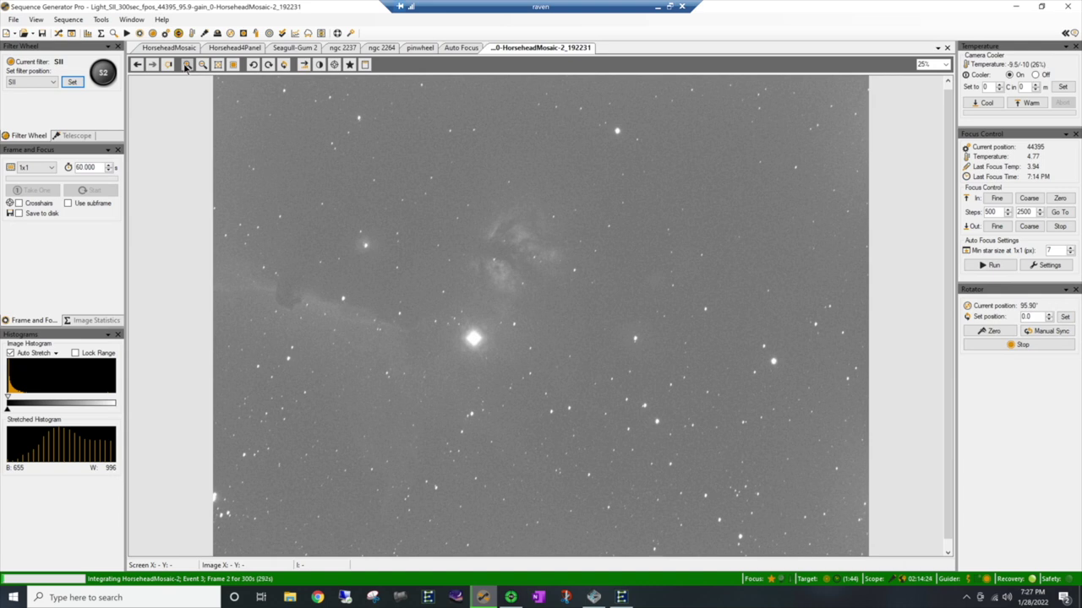
{"action": "left_click", "coordinate": [187, 65]}
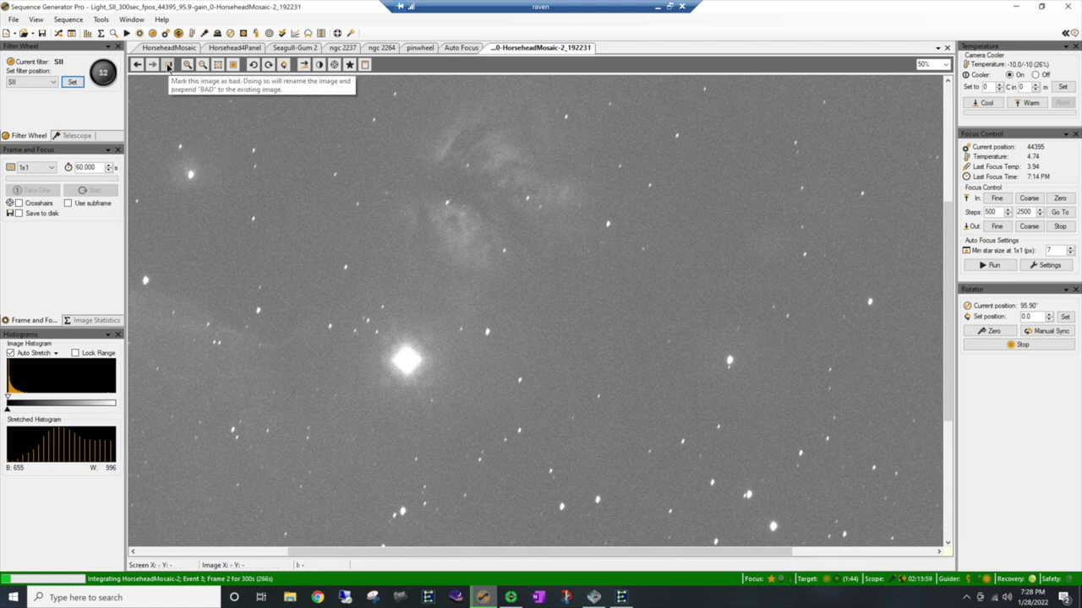
{"action": "left_click", "coordinate": [169, 67]}
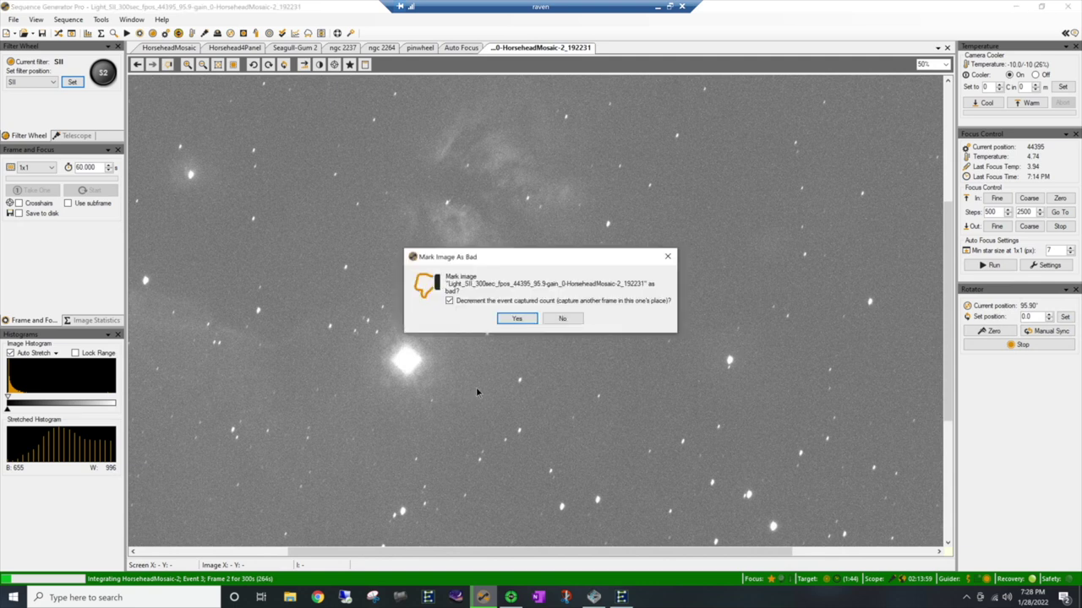
{"action": "left_click", "coordinate": [526, 319]}
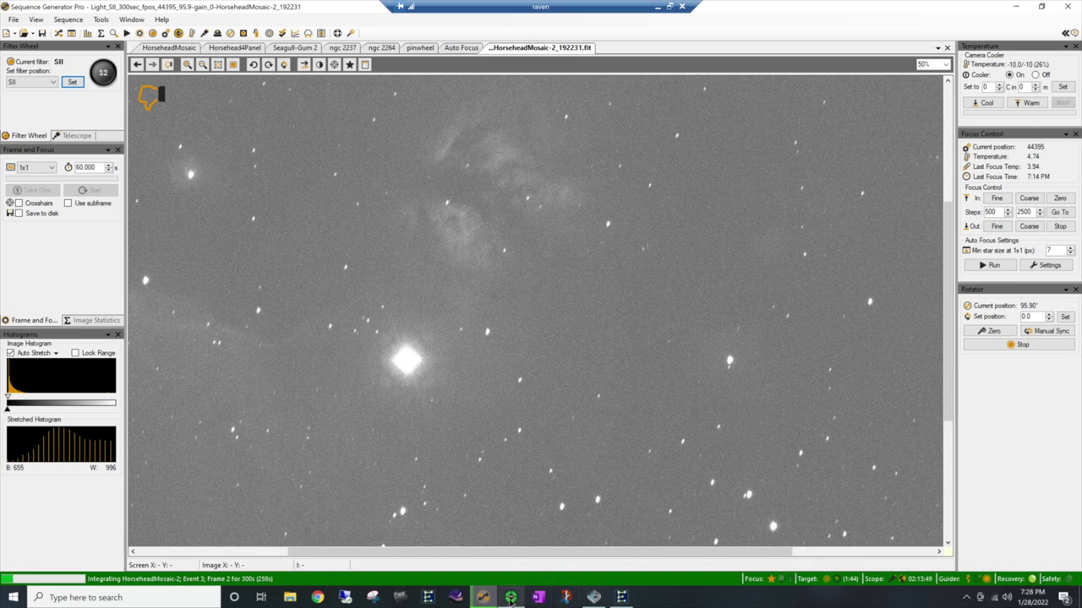
Bring PHD2 Guiding to the front to check guiding on the new star, pier side East
{"action": "mouse_move", "coordinate": [512, 602]}
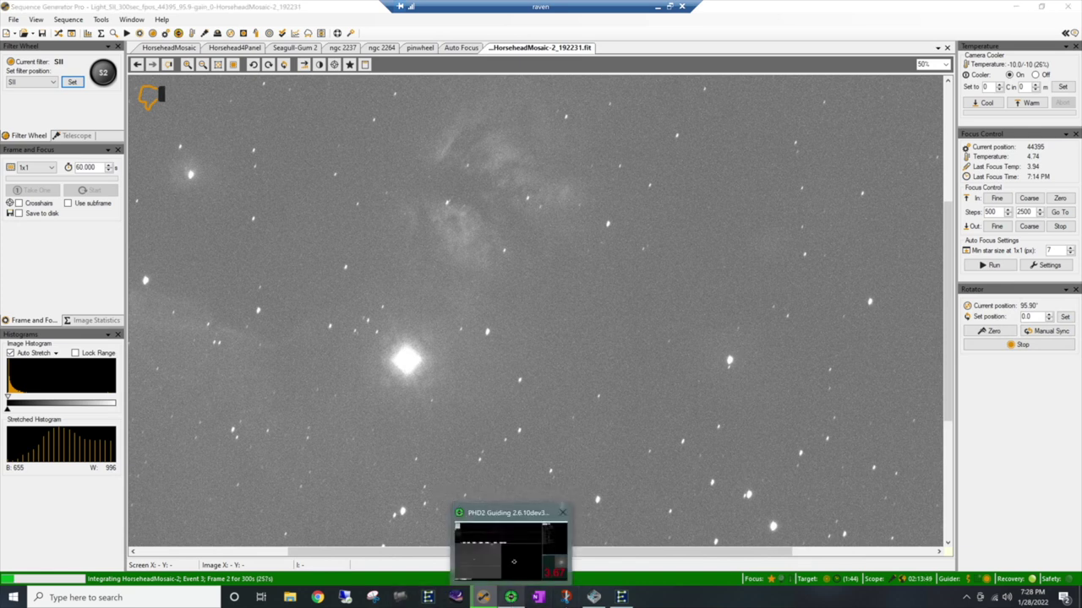
{"action": "left_click", "coordinate": [513, 561]}
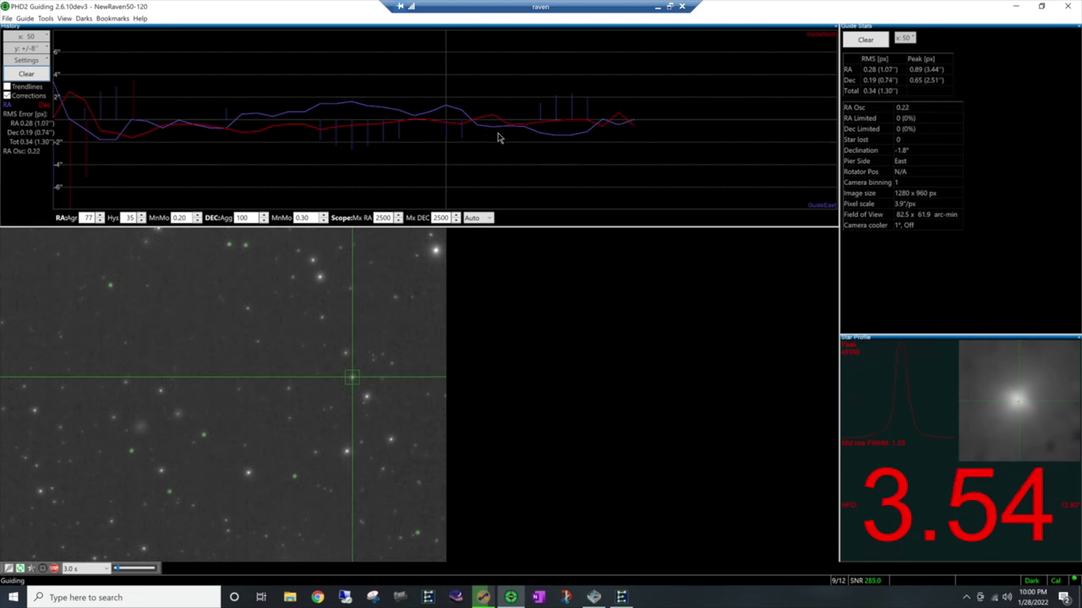
{"action": "left_click", "coordinate": [26, 74]}
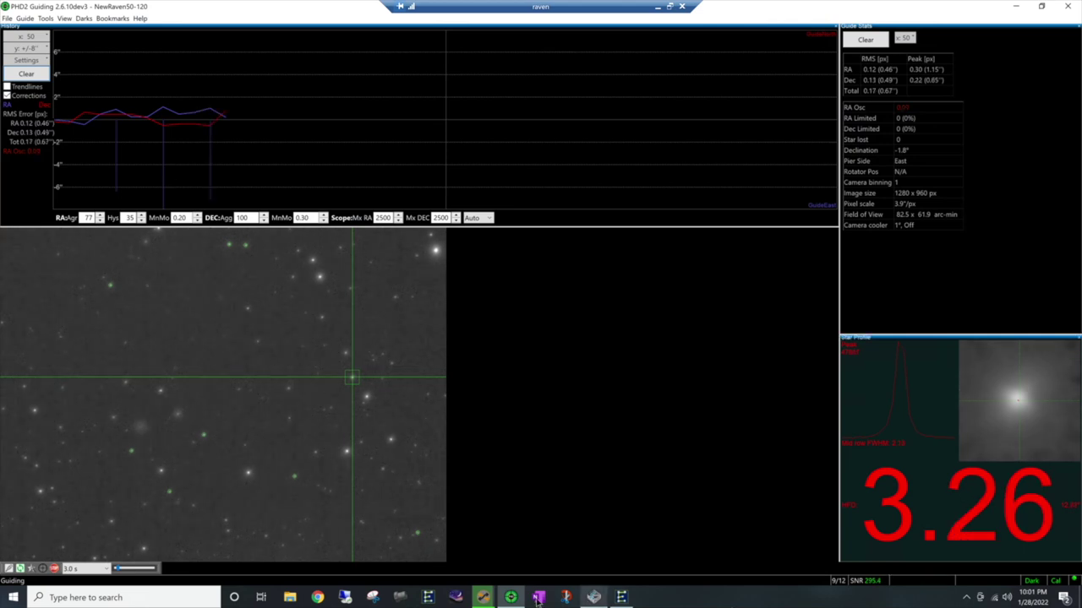
{"action": "mouse_move", "coordinate": [486, 603]}
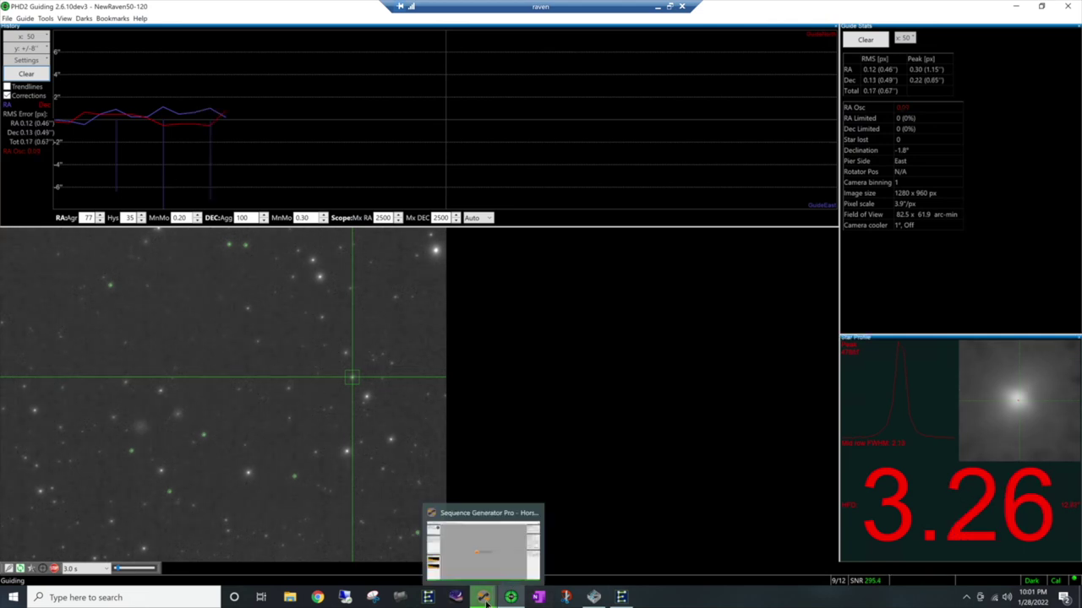
Pause HorseheadMosaic-2 after the current frame, keeping that frame, and close the sequence window
{"action": "left_click", "coordinate": [499, 545]}
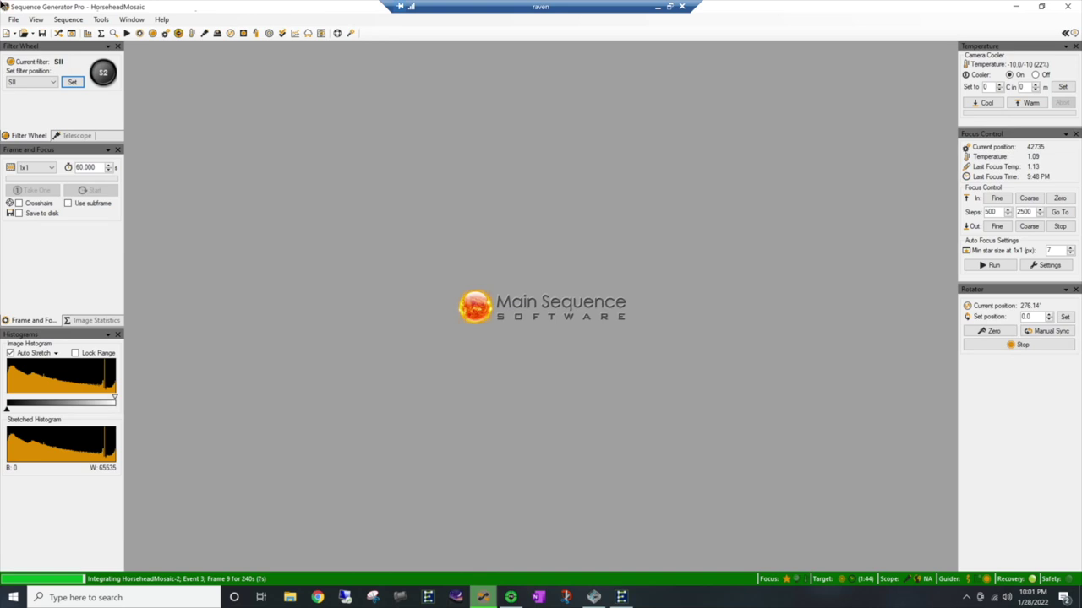
{"action": "left_click", "coordinate": [57, 33]}
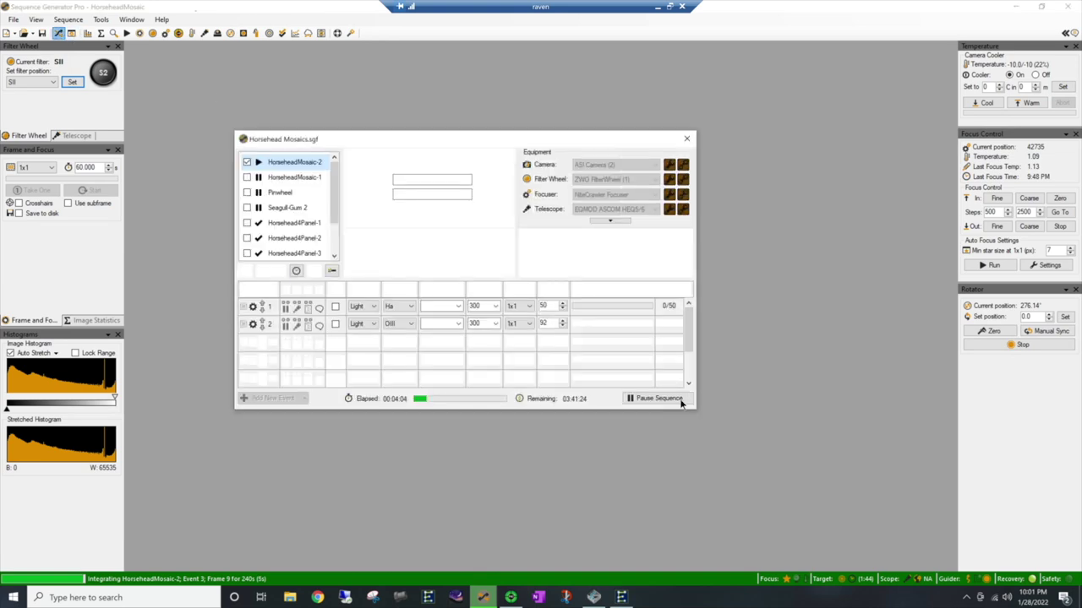
{"action": "left_click", "coordinate": [657, 399]}
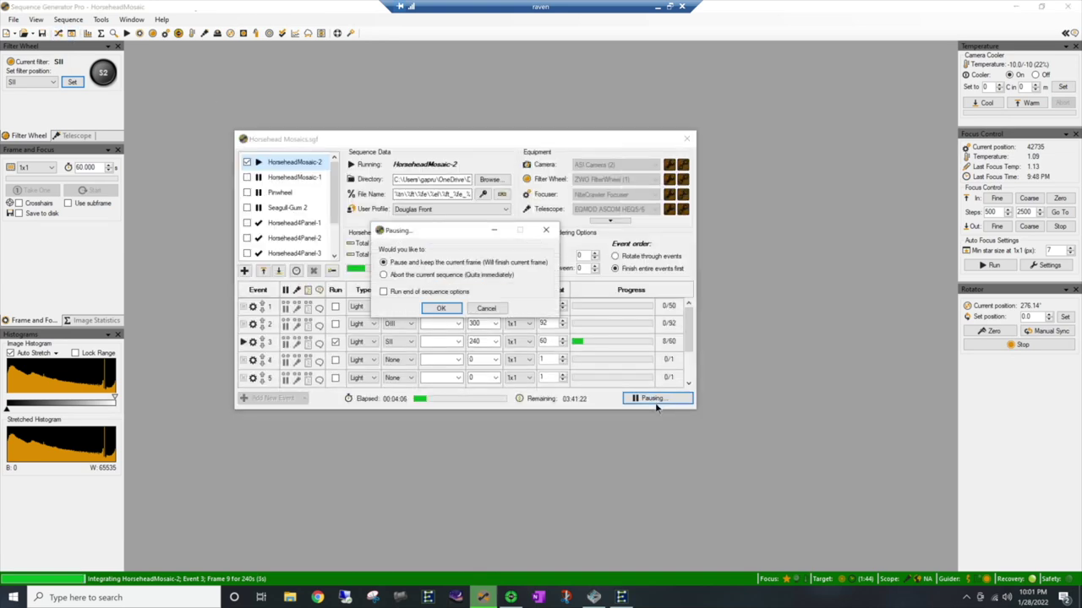
{"action": "left_click", "coordinate": [441, 308]}
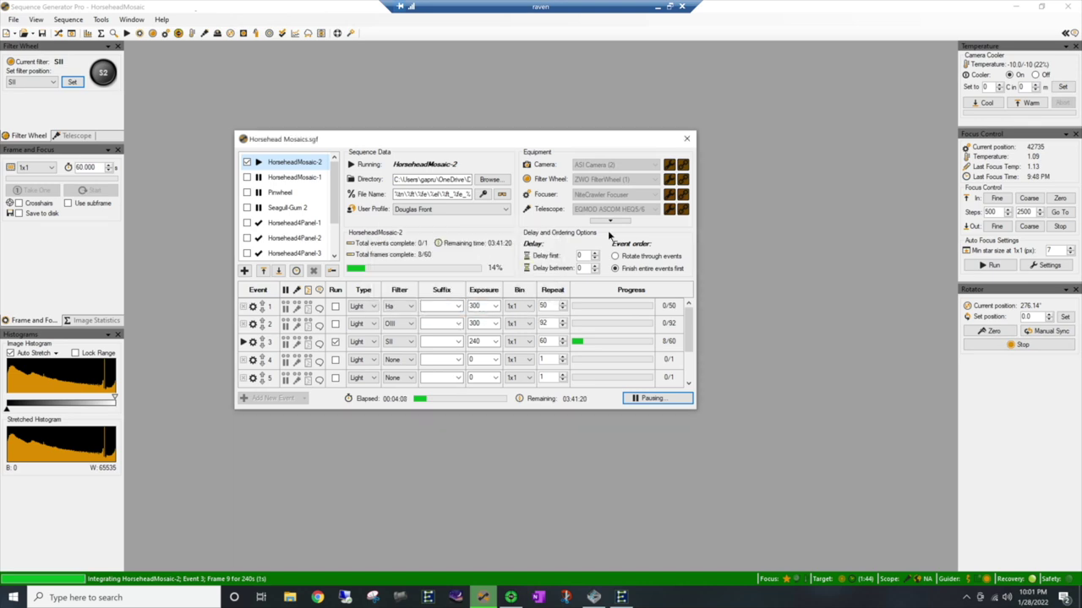
{"action": "left_click", "coordinate": [687, 140]}
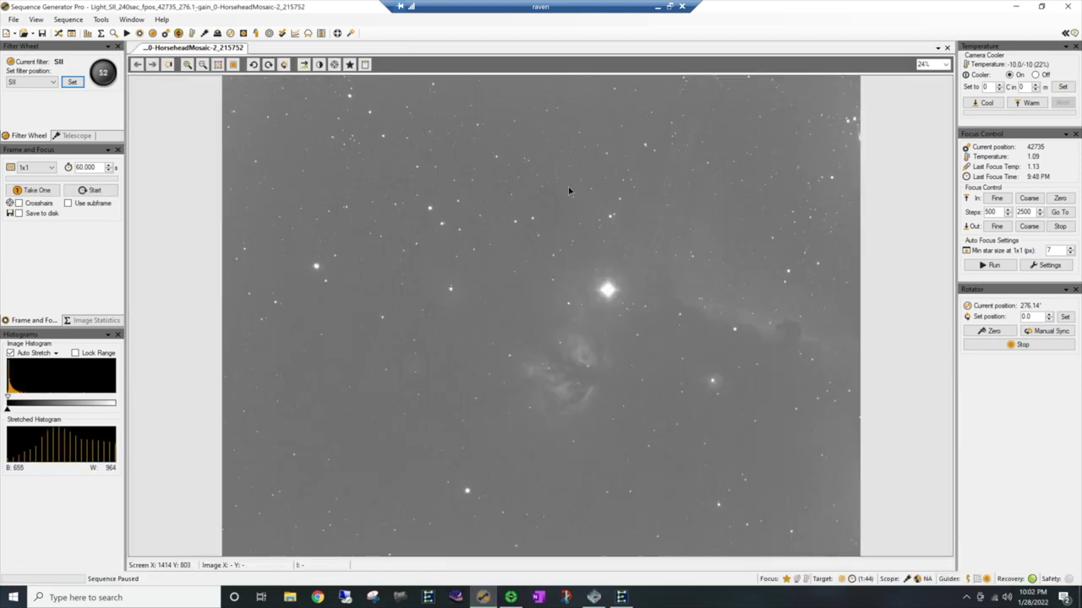
{"action": "left_click", "coordinate": [187, 65]}
{"action": "left_click", "coordinate": [187, 65]}
{"action": "left_click", "coordinate": [186, 65]}
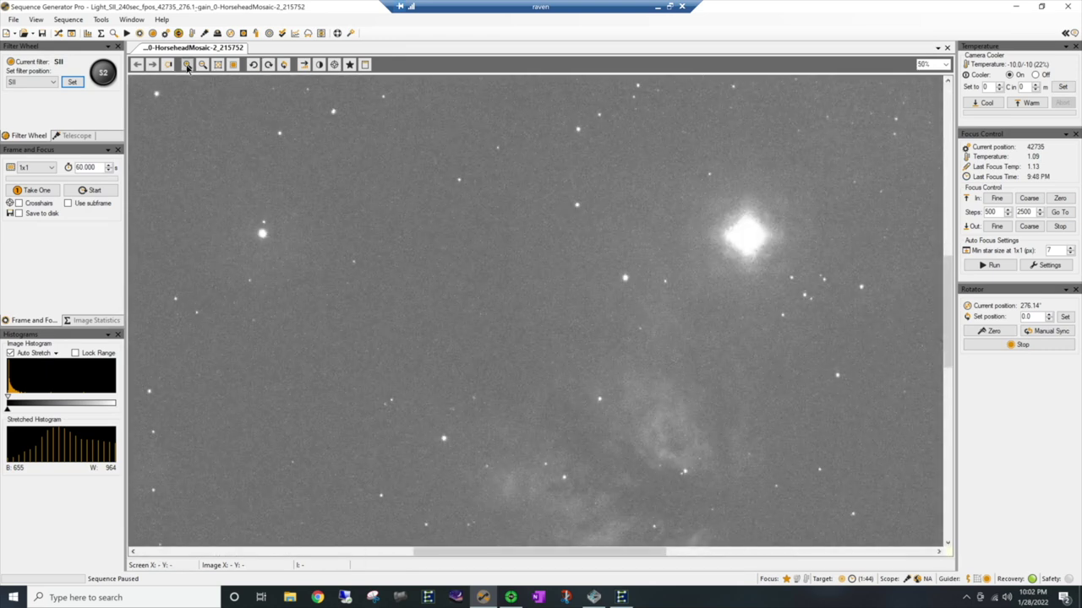
{"action": "left_click", "coordinate": [187, 65]}
{"action": "left_click", "coordinate": [187, 66]}
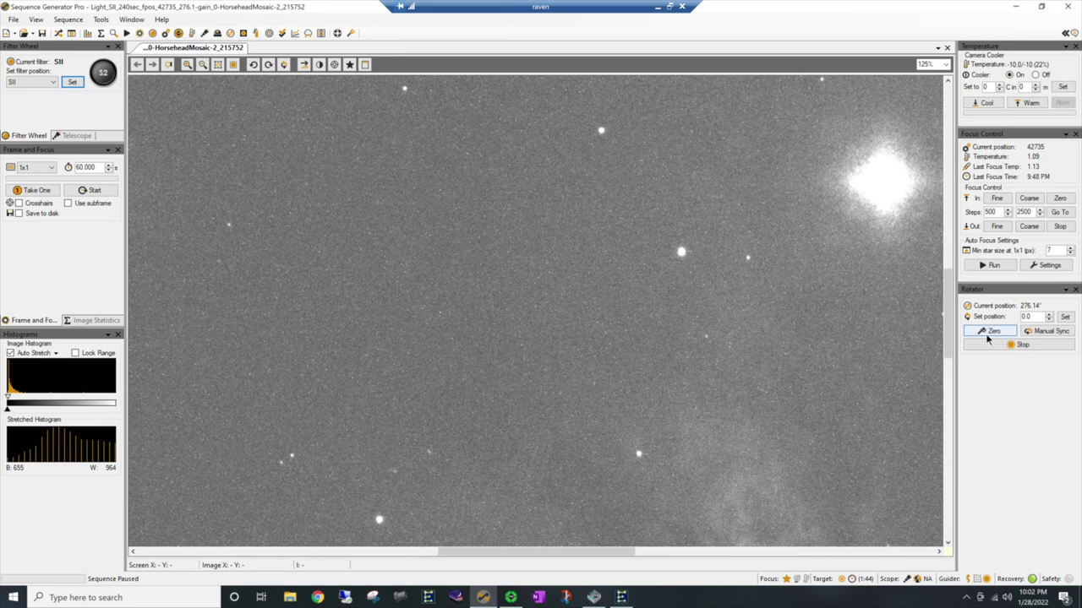
{"action": "left_click_drag", "start_coordinate": [945, 296], "coordinate": [930, 105]}
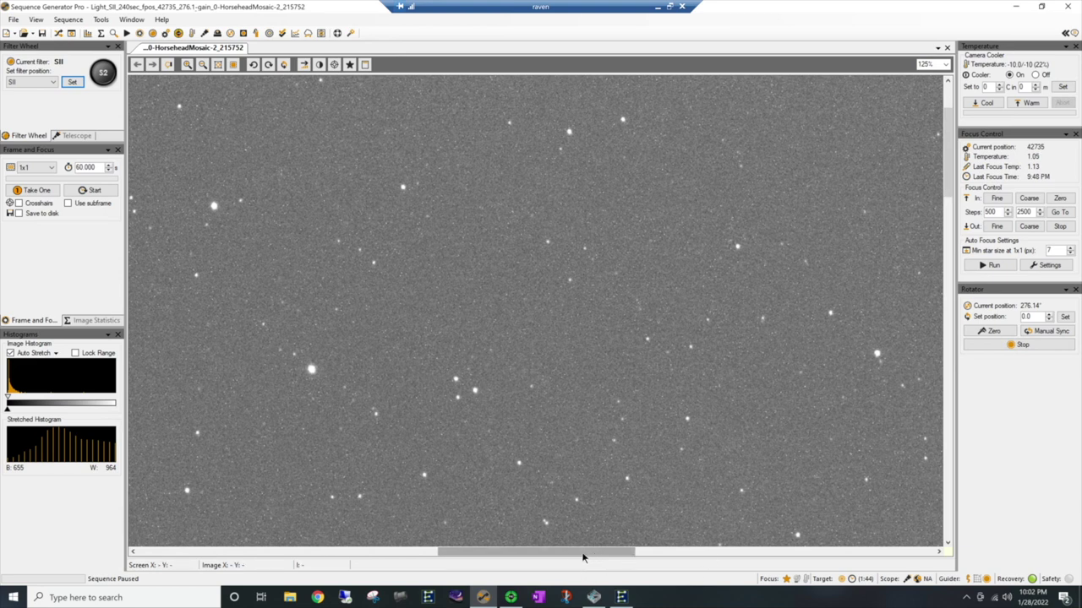
{"action": "left_click_drag", "start_coordinate": [581, 554], "coordinate": [401, 546]}
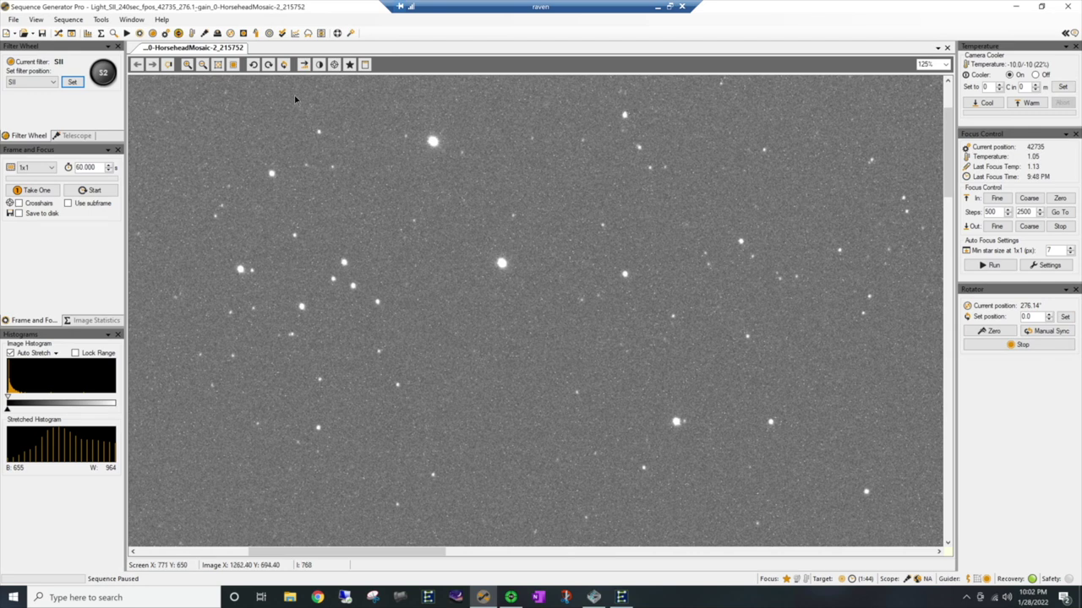
{"action": "left_click", "coordinate": [218, 65]}
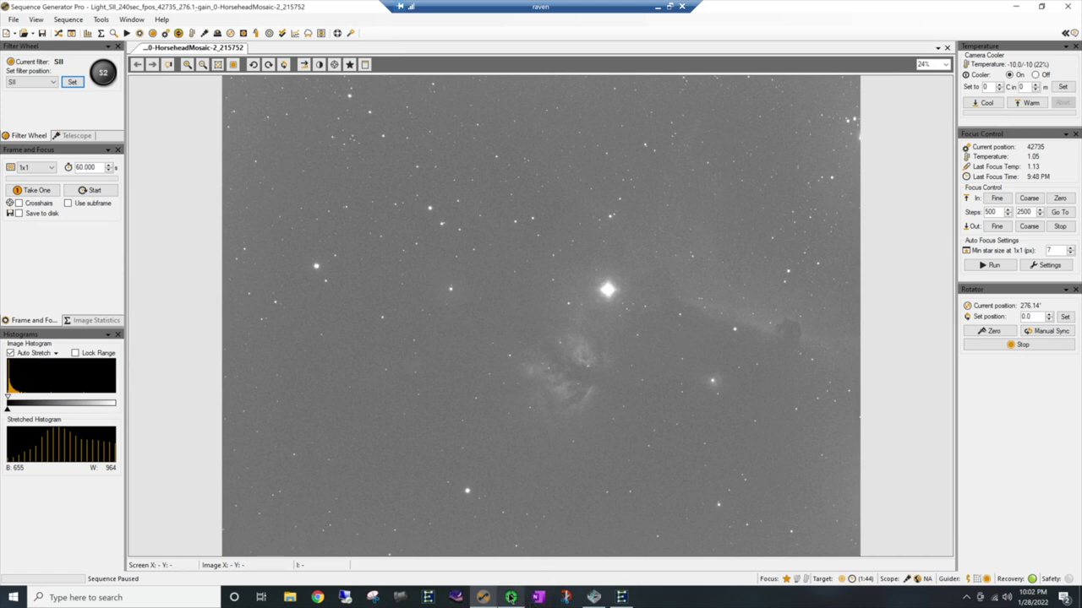
{"action": "mouse_move", "coordinate": [511, 600]}
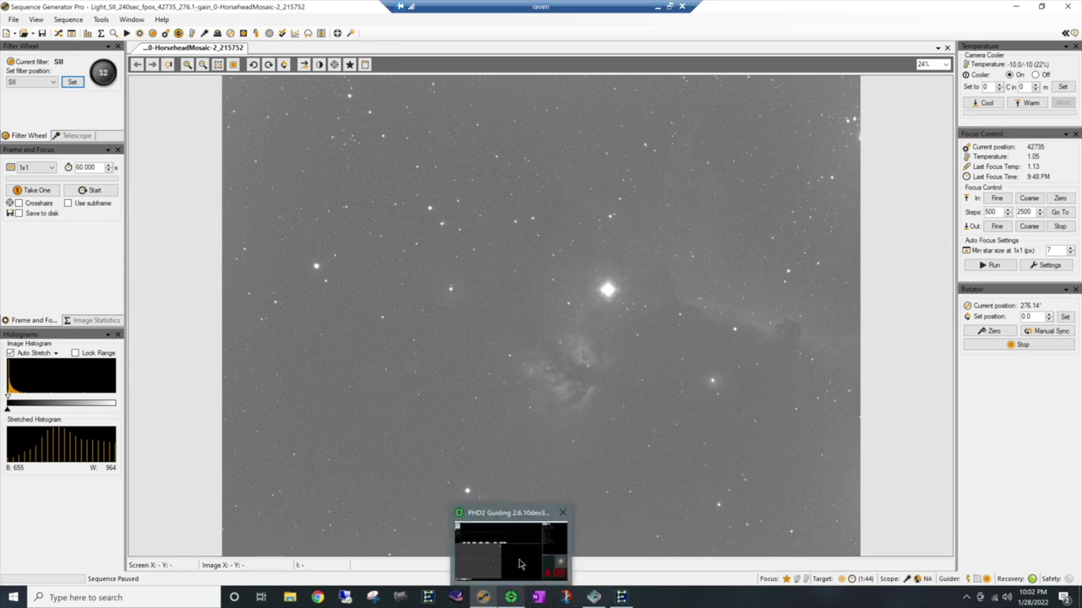
{"action": "left_click", "coordinate": [519, 564]}
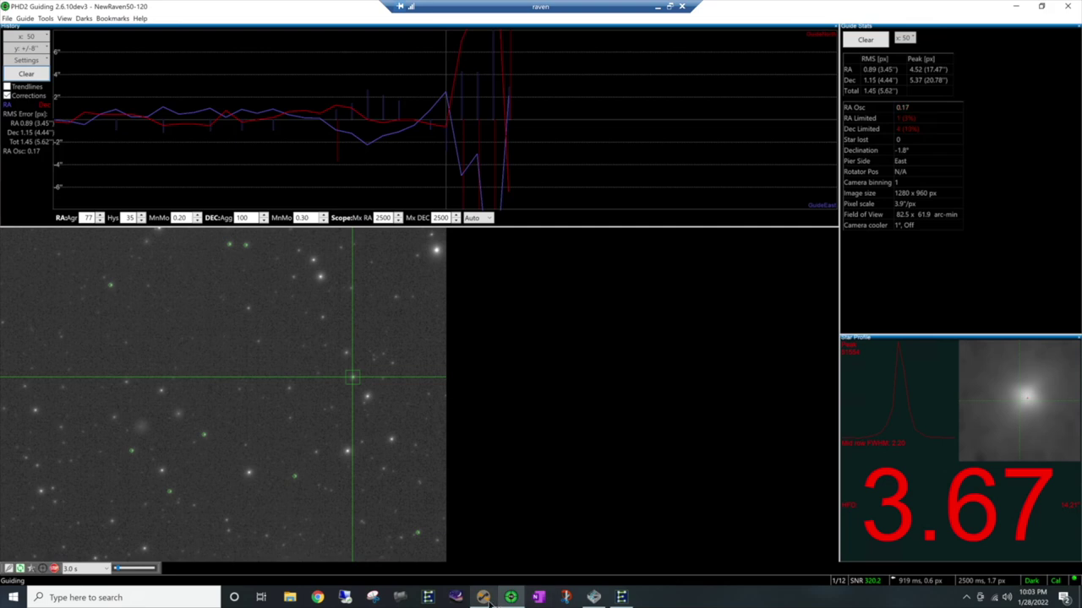
{"action": "mouse_move", "coordinate": [484, 598]}
{"action": "left_click", "coordinate": [453, 512]}
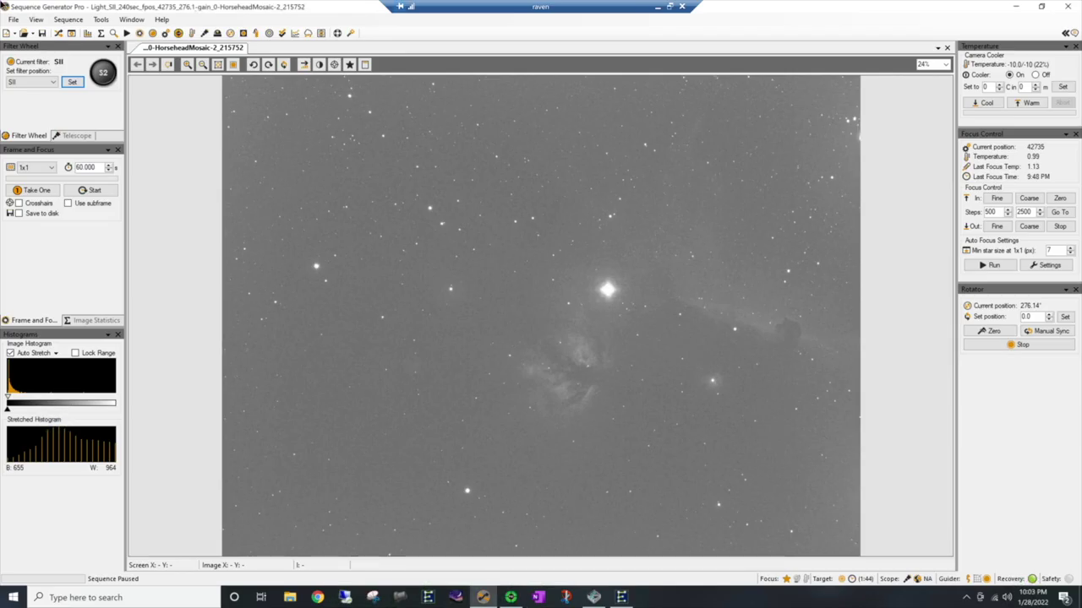
Show the mount's current RA and Dec in the Telescope panel
{"action": "left_click", "coordinate": [73, 137]}
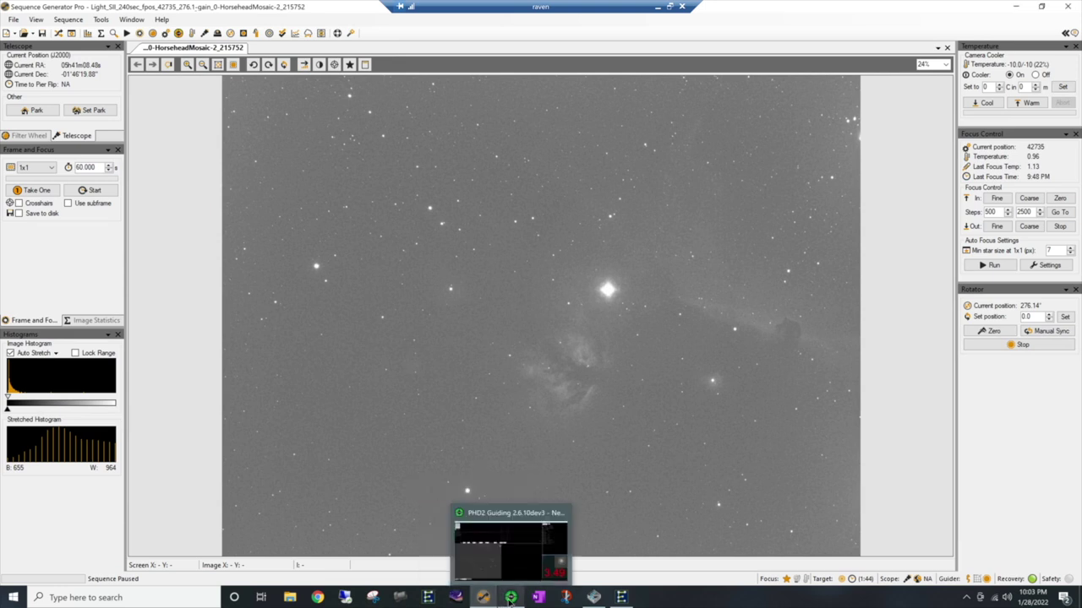
Bring PHD2 Guiding forward to review the graph's error spike and 1.27 px total RMS
{"action": "left_click", "coordinate": [510, 554]}
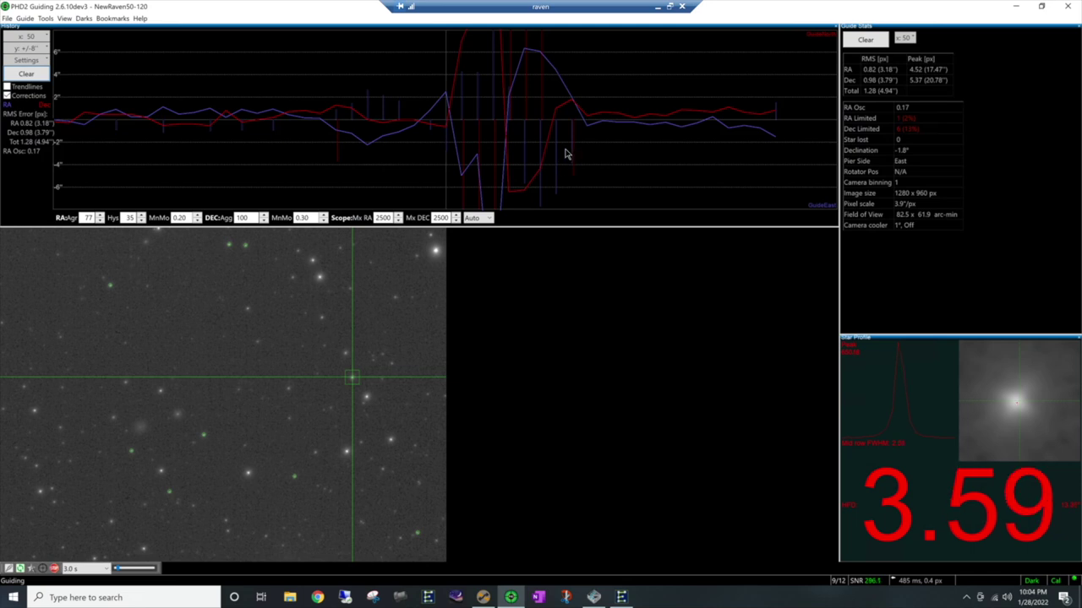
{"action": "mouse_move", "coordinate": [594, 598]}
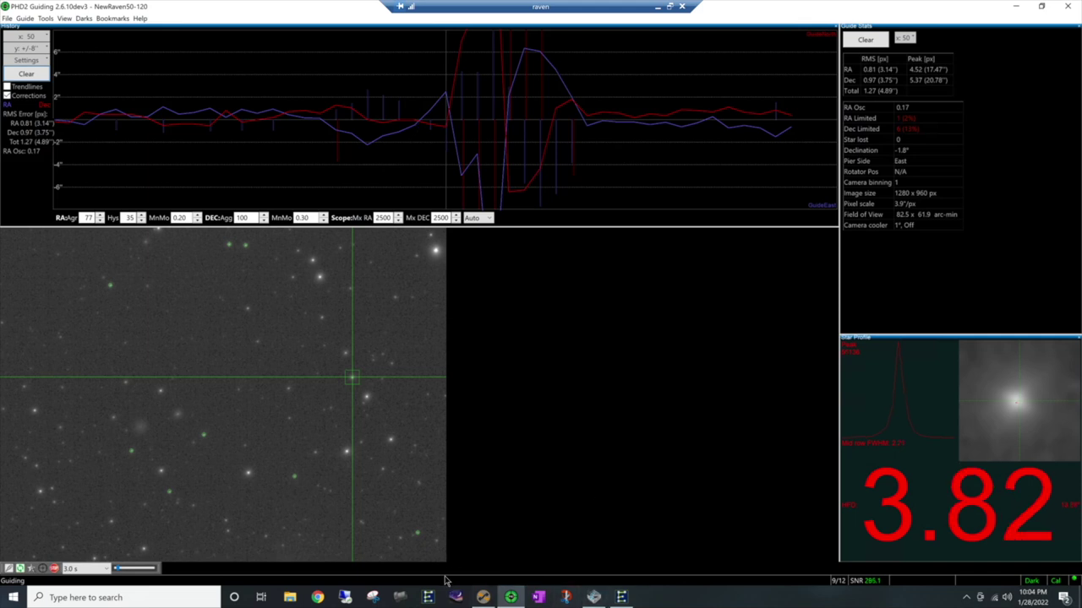
In the Horsehead Mosaics sequence, set Event 3's SII exposure to 180 s and resume
{"action": "left_click", "coordinate": [484, 598]}
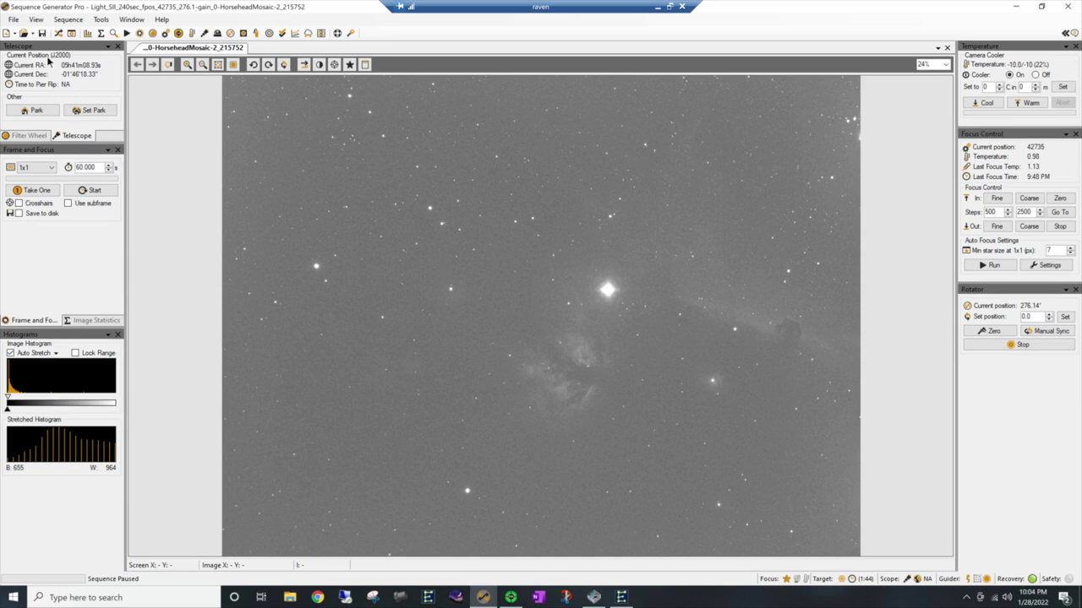
{"action": "left_click", "coordinate": [59, 34]}
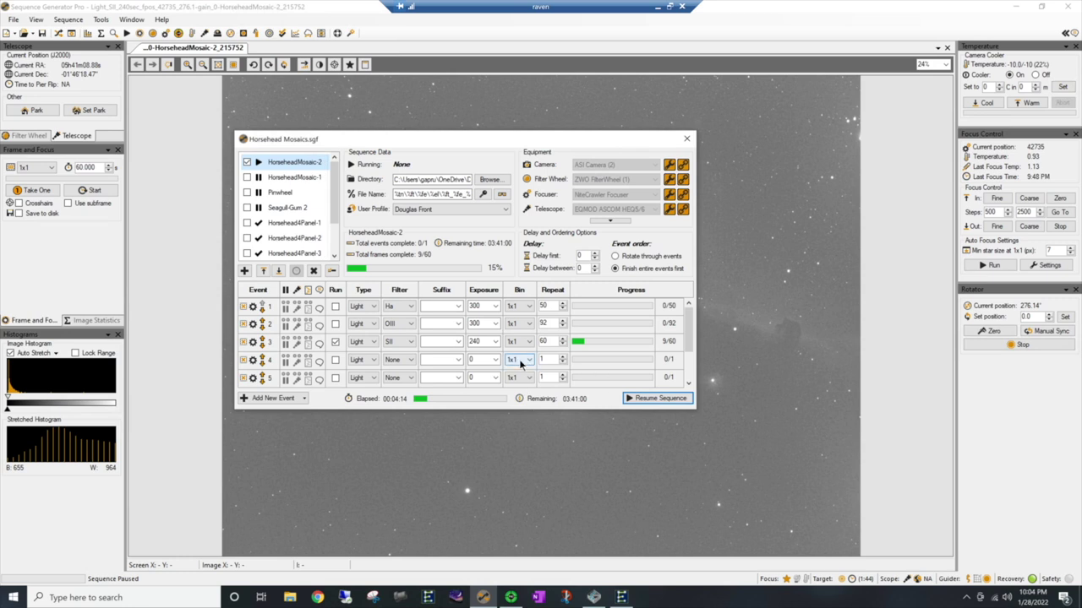
{"action": "left_click", "coordinate": [478, 341]}
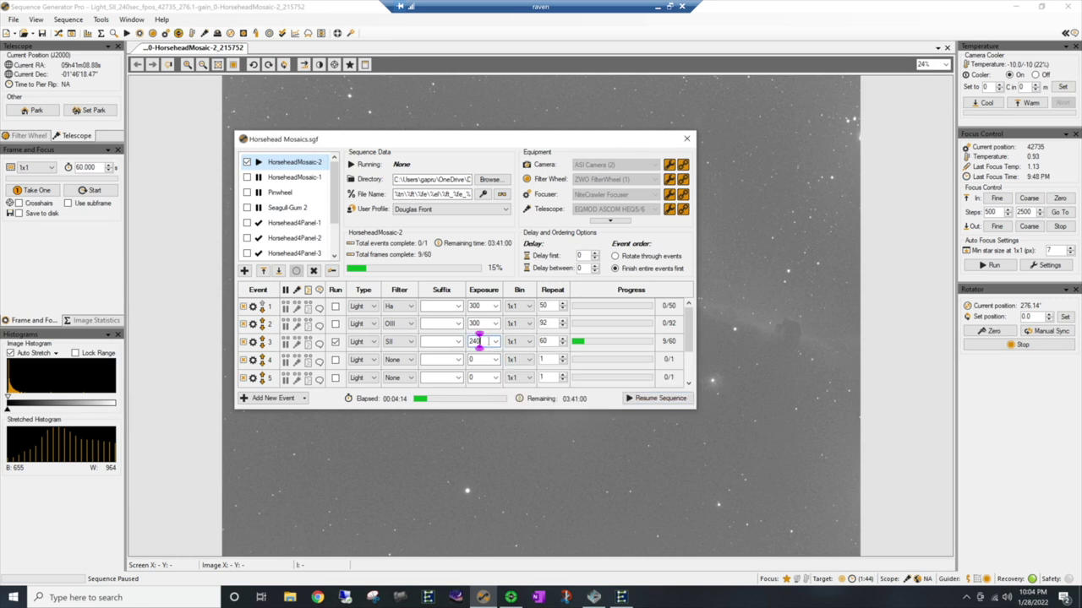
{"action": "double_click", "coordinate": [478, 341]}
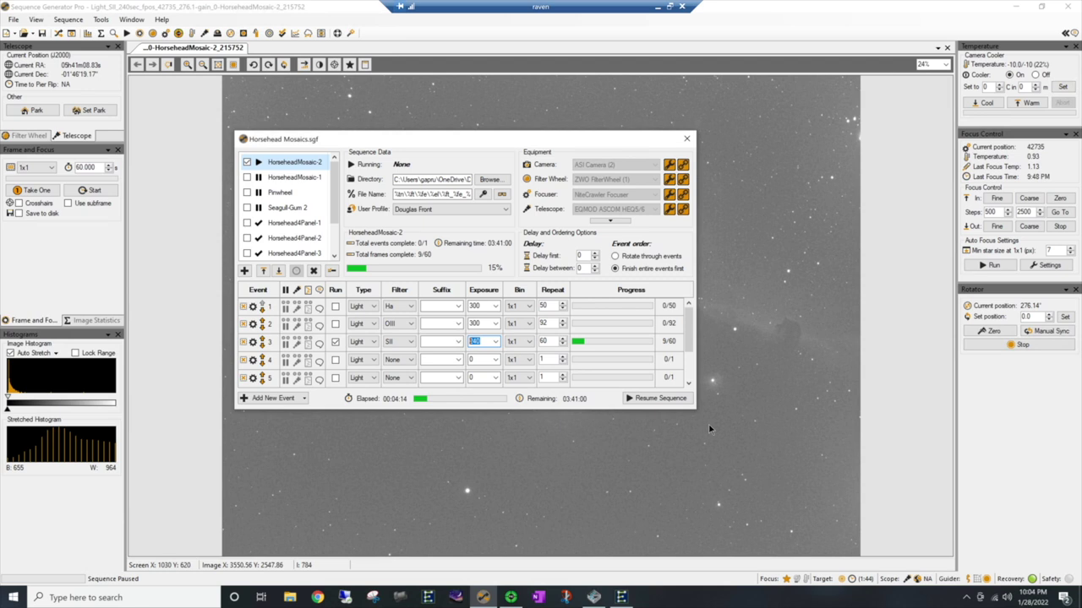
{"action": "type", "text": "180"}
{"action": "left_click", "coordinate": [635, 398]}
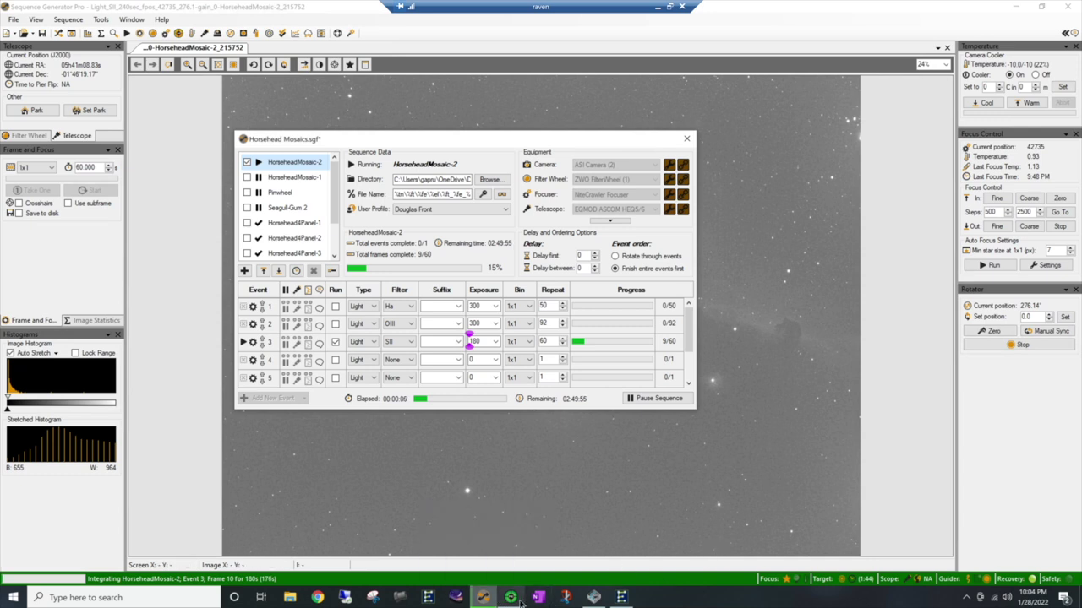
Switch to PHD2 Guiding and open its View menu
{"action": "left_click", "coordinate": [511, 596]}
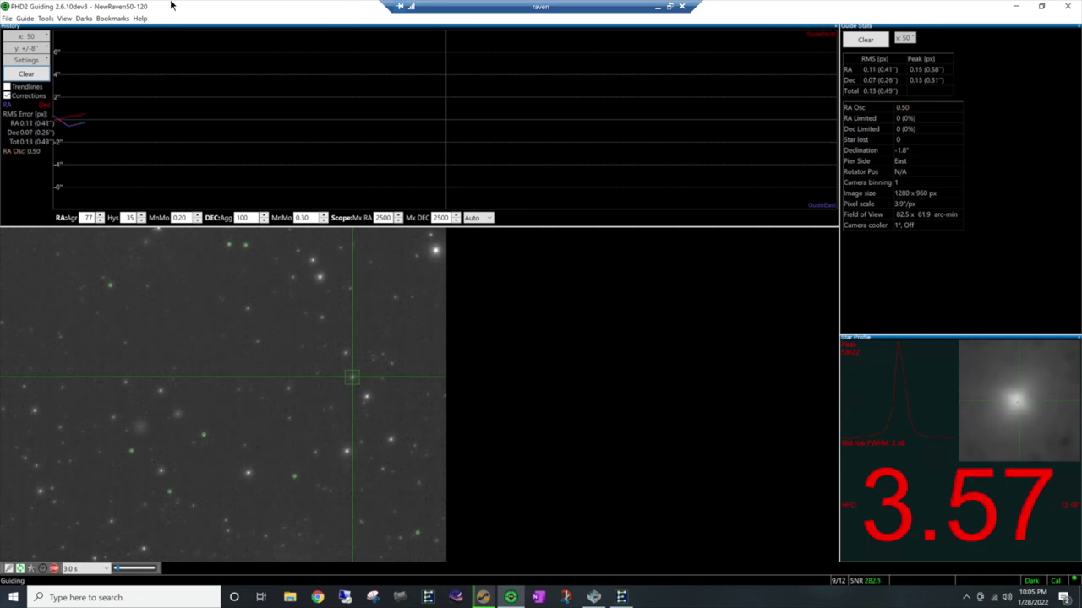
{"action": "left_click", "coordinate": [64, 18]}
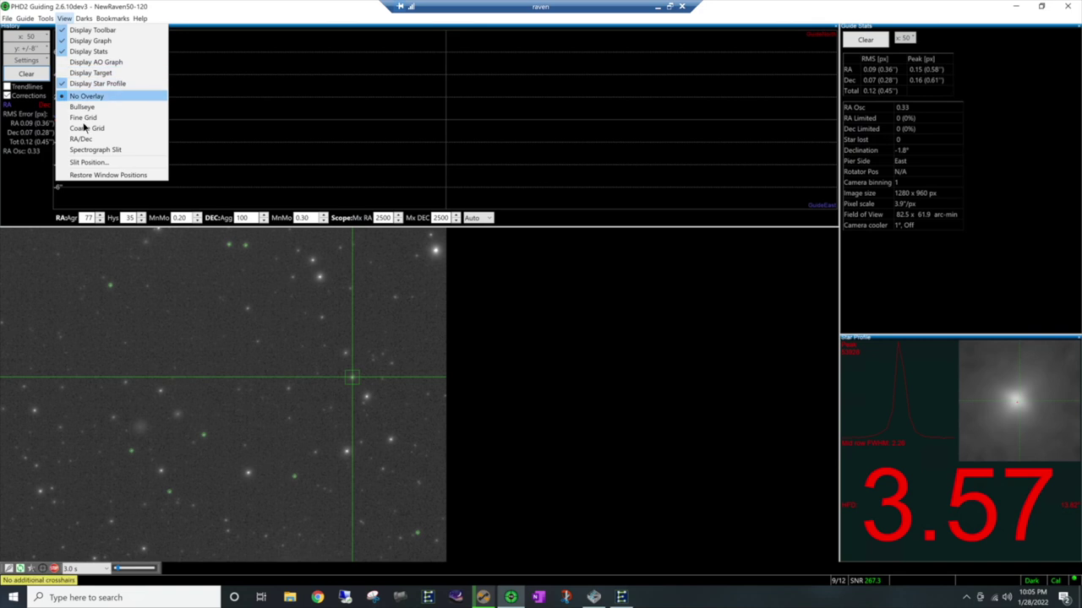
Display the guiding target bullseye plot and place it to the right of the guide star image
{"action": "left_click", "coordinate": [91, 73]}
{"action": "left_click_drag", "start_coordinate": [438, 229], "coordinate": [560, 272]}
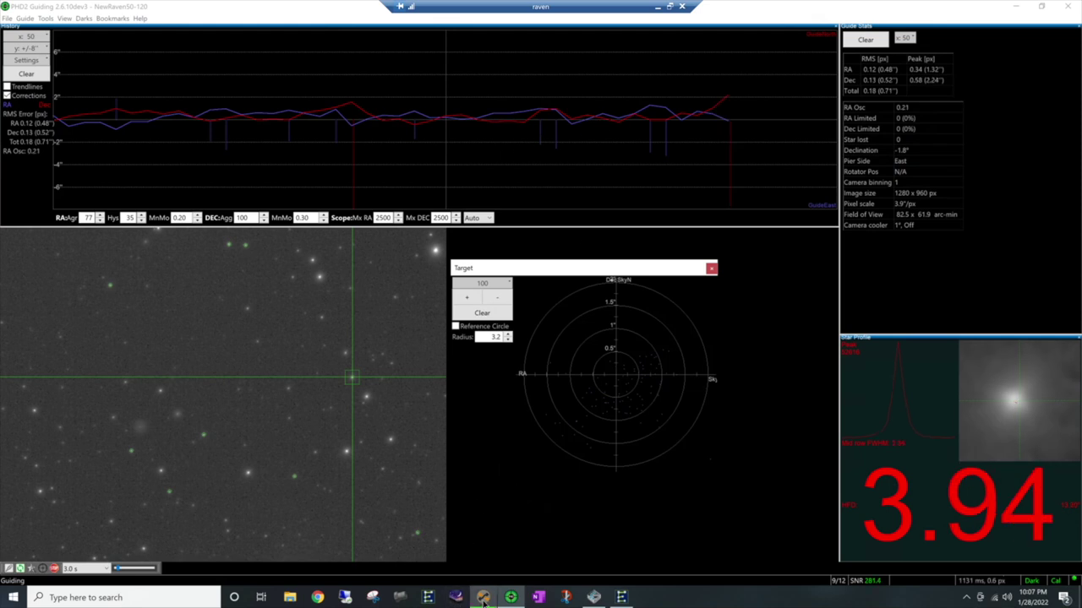
Bring the Sequence Generator Pro window forward and close the sequence editor
{"action": "mouse_move", "coordinate": [483, 587]}
{"action": "left_click", "coordinate": [483, 591]}
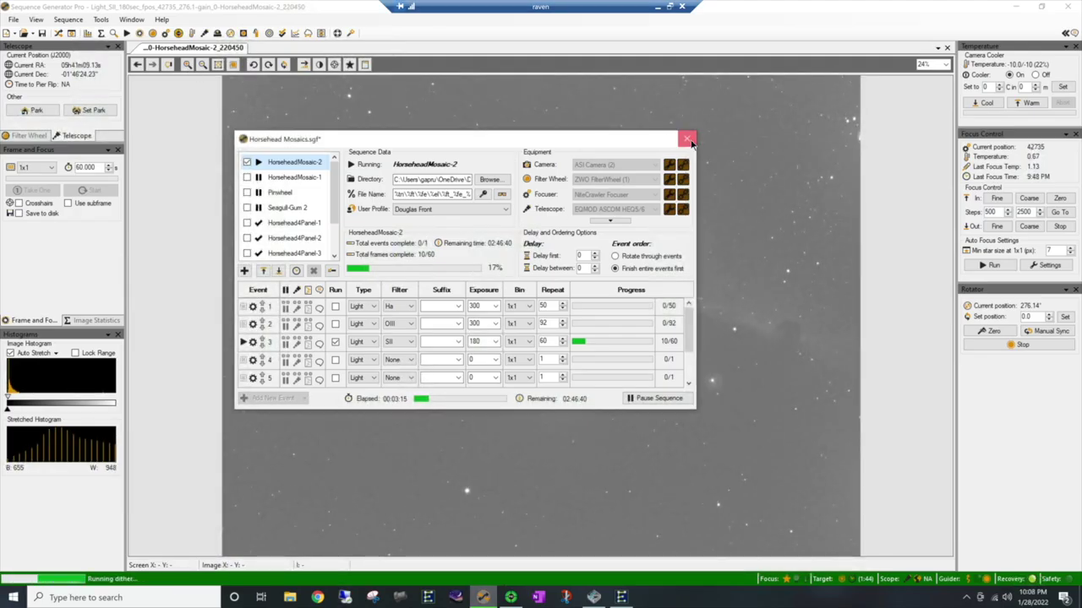
{"action": "left_click", "coordinate": [183, 105]}
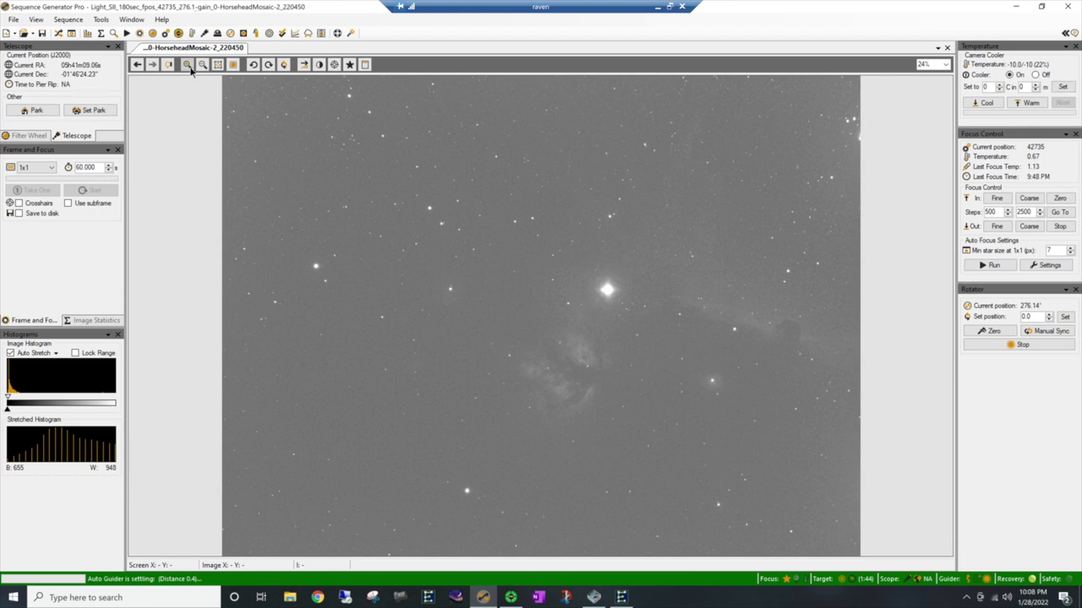
Zoom the newest 180 s frame up to full size and scroll across it
{"action": "left_click", "coordinate": [188, 67]}
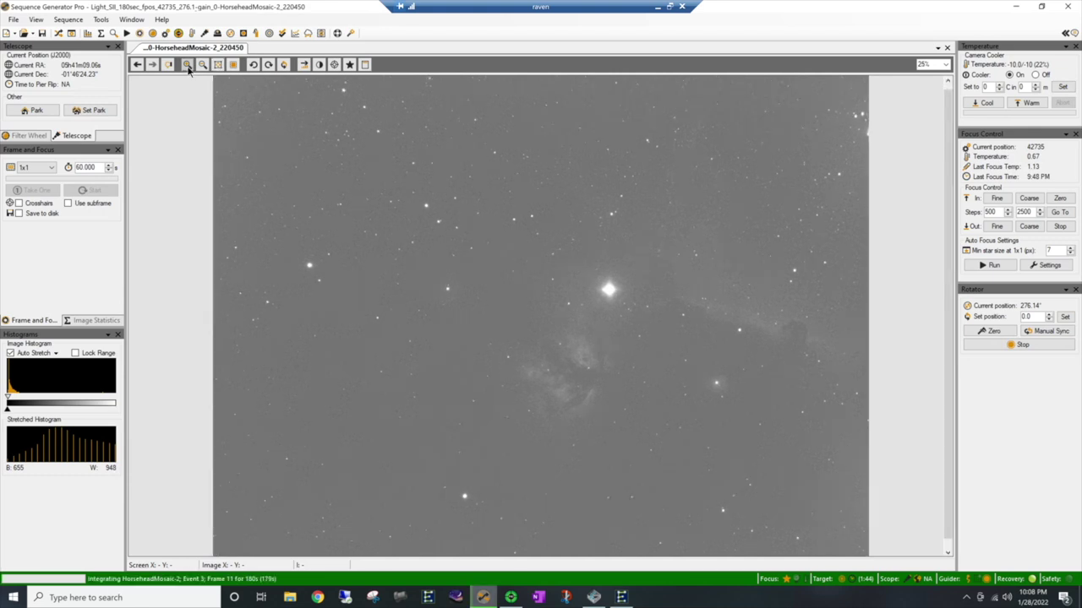
{"action": "left_click", "coordinate": [187, 67]}
{"action": "left_click", "coordinate": [188, 67]}
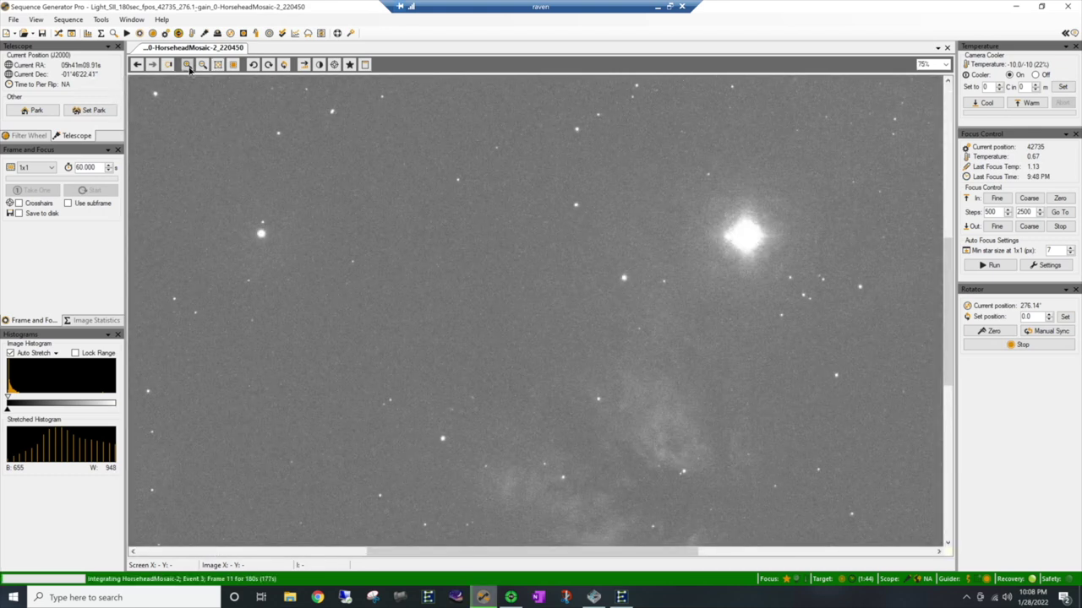
{"action": "left_click", "coordinate": [188, 67]}
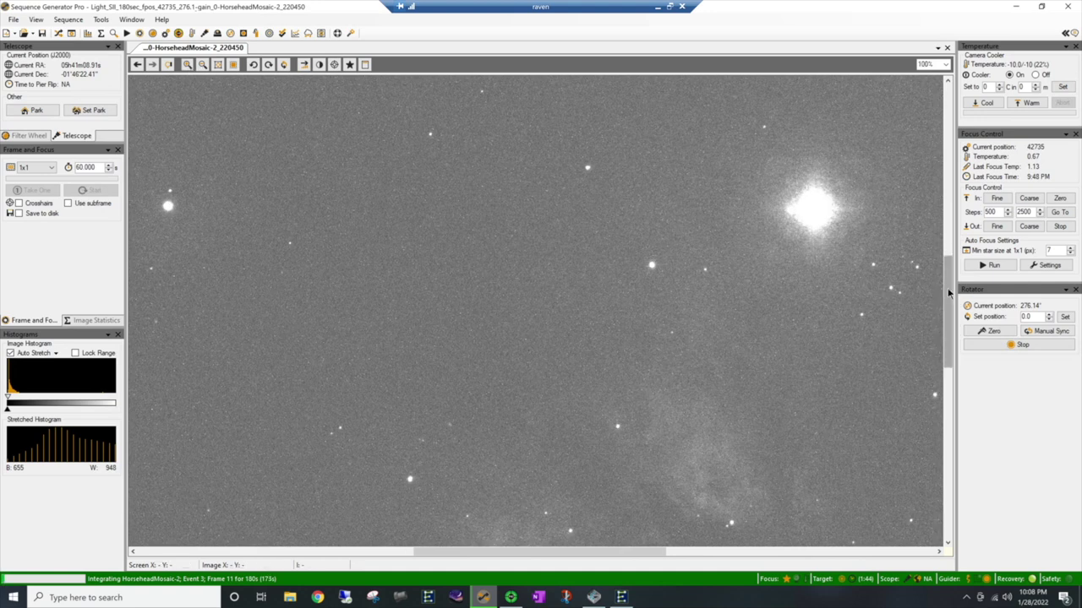
{"action": "left_click_drag", "start_coordinate": [947, 300], "coordinate": [911, 76]}
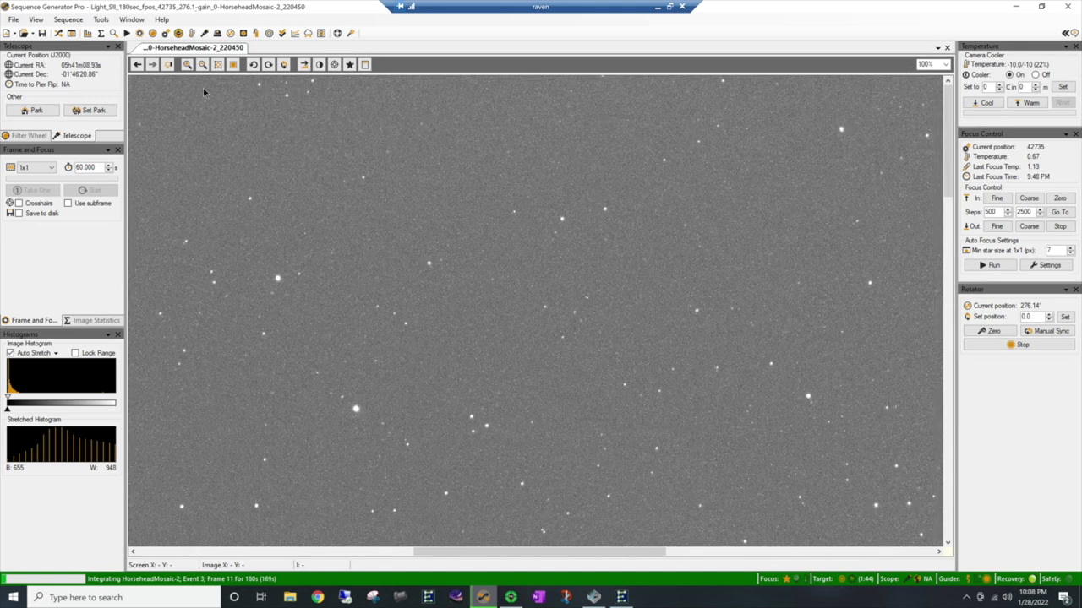
Fit the Horsehead frame to the window, show Filter Wheel status, and open the Horsehead Mosaics sequence
{"action": "left_click", "coordinate": [218, 64]}
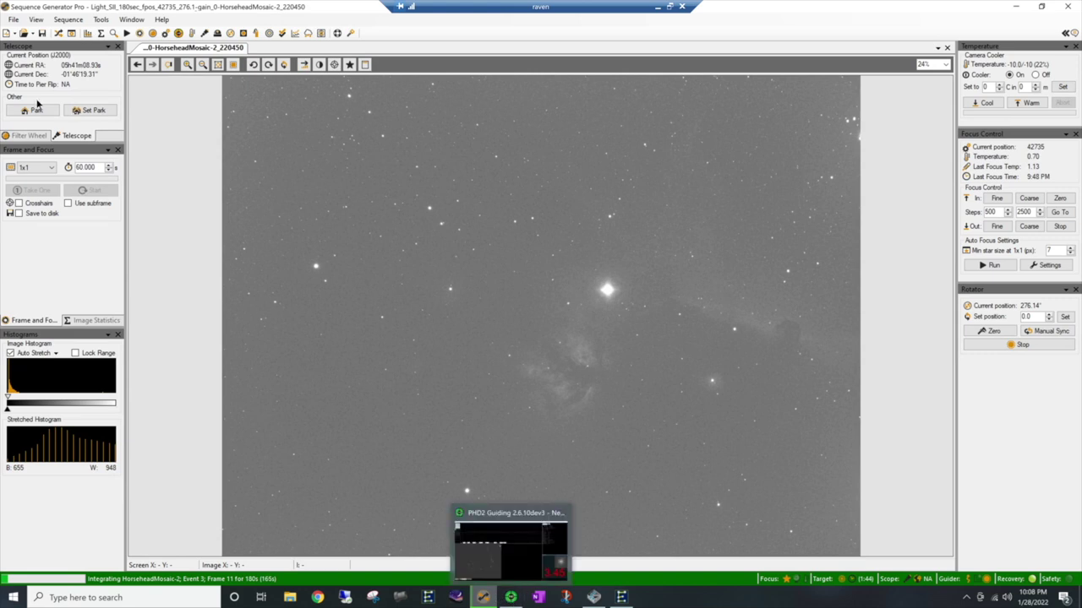
{"action": "left_click", "coordinate": [33, 136]}
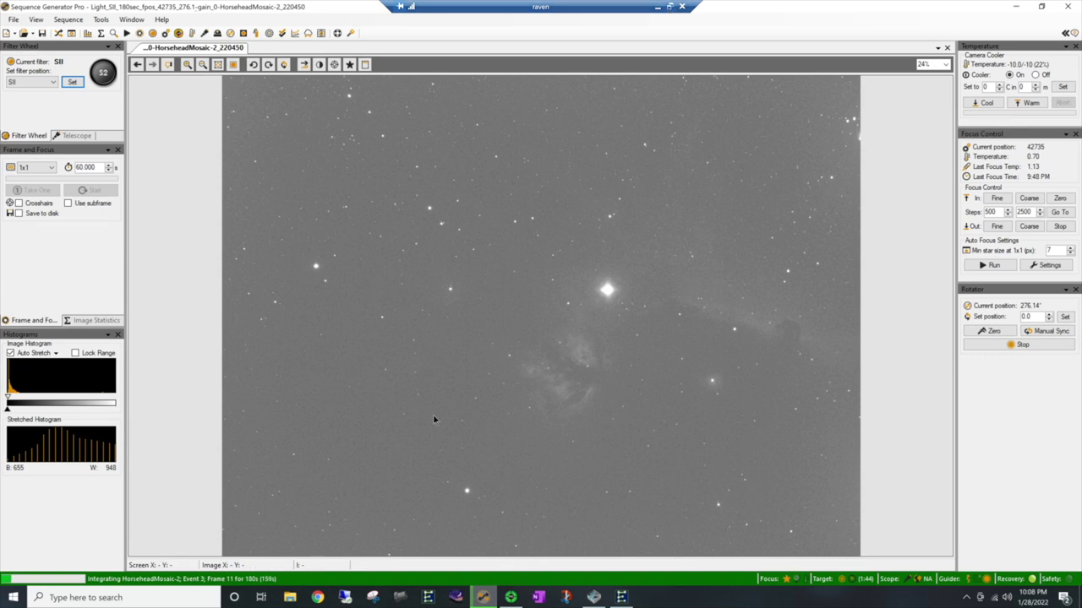
{"action": "left_click", "coordinate": [58, 33]}
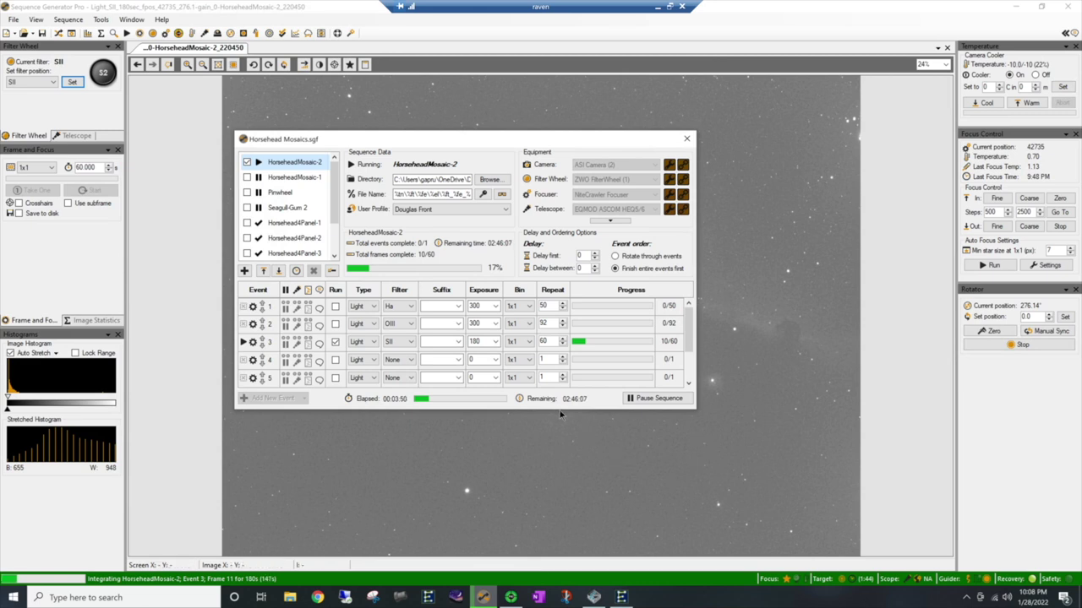
Set event 3's SII repeat count to 80 frames and close the Horsehead Mosaics.sgf window
{"action": "left_click", "coordinate": [562, 339]}
{"action": "left_click", "coordinate": [562, 339]}
{"action": "left_click", "coordinate": [562, 339]}
{"action": "left_click", "coordinate": [562, 339]}
{"action": "left_click", "coordinate": [562, 339]}
{"action": "left_click", "coordinate": [562, 339]}
{"action": "left_click", "coordinate": [562, 339]}
{"action": "left_click", "coordinate": [562, 339]}
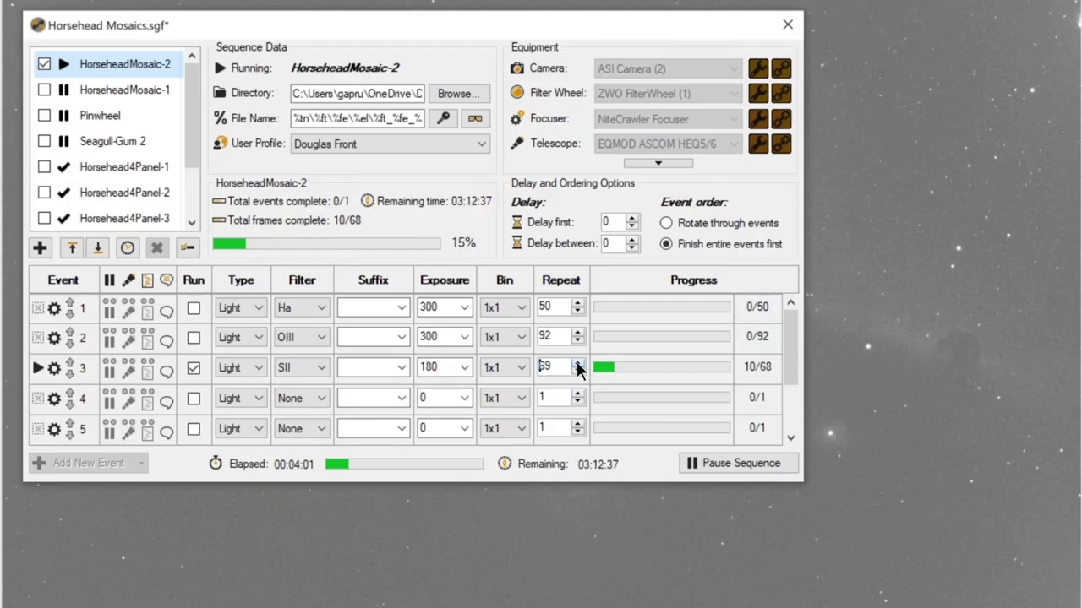
{"action": "left_click", "coordinate": [578, 362]}
{"action": "left_click", "coordinate": [578, 362]}
{"action": "left_click", "coordinate": [578, 363]}
{"action": "left_click", "coordinate": [578, 362]}
{"action": "left_click", "coordinate": [578, 362]}
{"action": "left_click", "coordinate": [578, 362]}
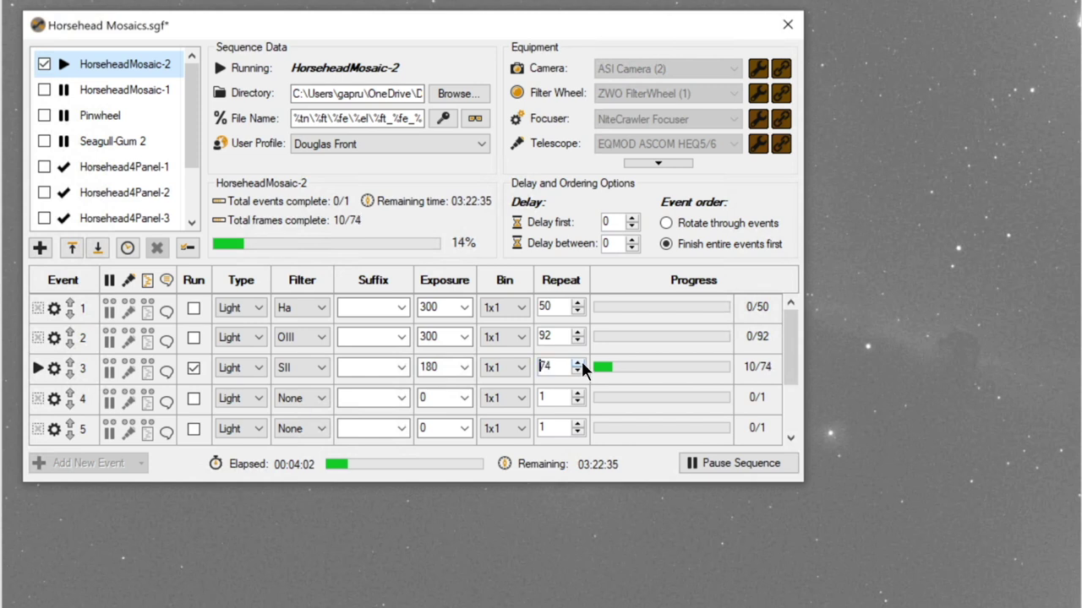
{"action": "left_click", "coordinate": [578, 363]}
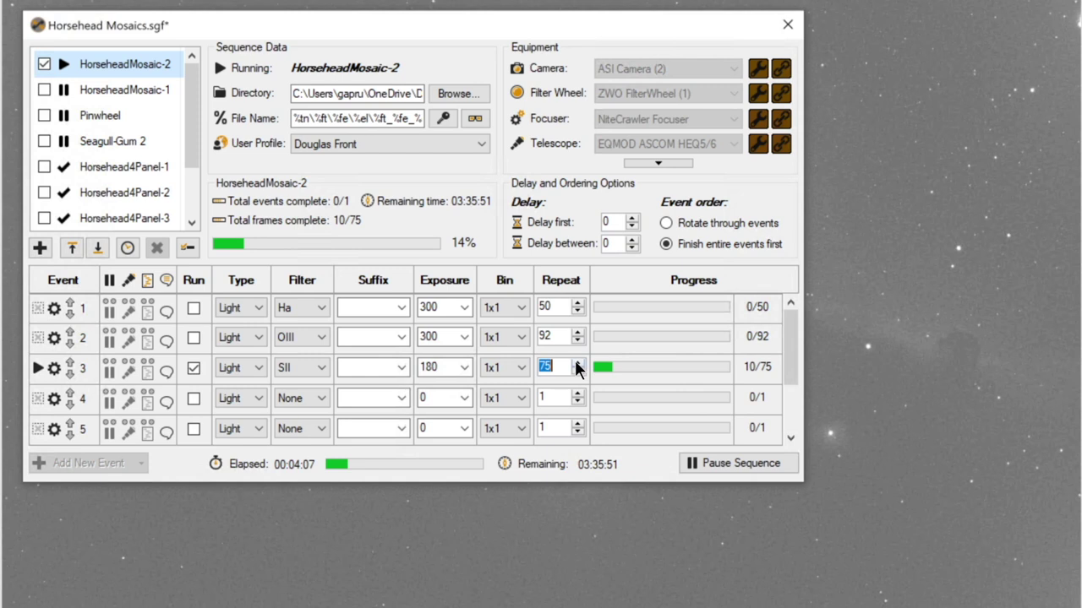
{"action": "left_click", "coordinate": [578, 362]}
{"action": "left_click", "coordinate": [578, 363]}
{"action": "left_click", "coordinate": [578, 362]}
{"action": "left_click", "coordinate": [578, 363]}
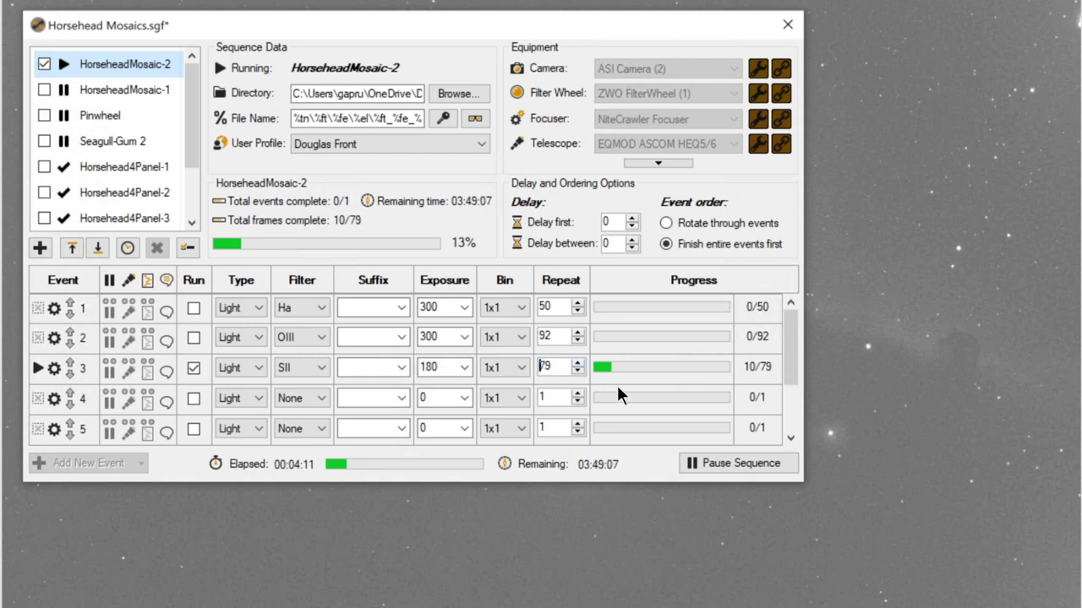
{"action": "left_click", "coordinate": [577, 363]}
{"action": "left_click", "coordinate": [577, 363]}
{"action": "left_click", "coordinate": [577, 364]}
{"action": "left_click", "coordinate": [578, 363]}
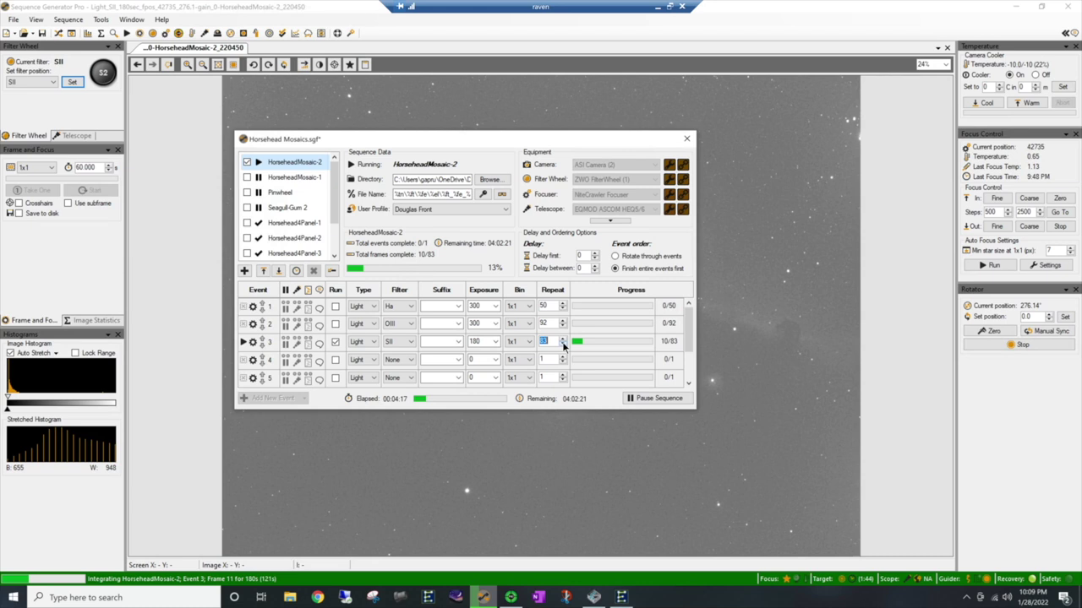
{"action": "left_click", "coordinate": [563, 344]}
{"action": "left_click", "coordinate": [563, 345]}
{"action": "left_click", "coordinate": [563, 345]}
{"action": "left_click", "coordinate": [686, 138]}
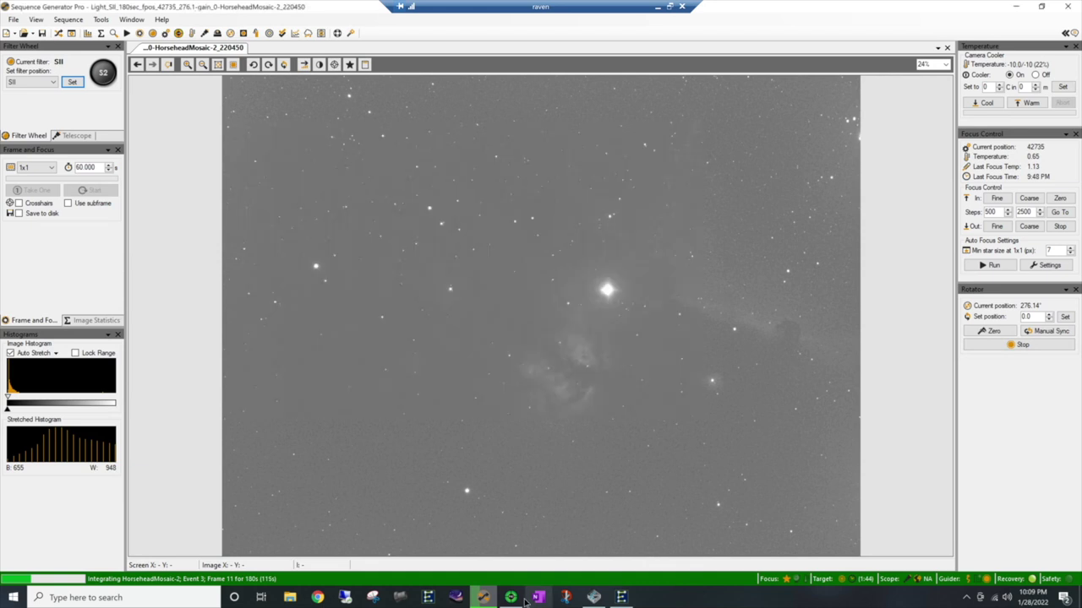
Bring PHD2 Guiding to the front, then raise the Pegasus Powerbox window over it
{"action": "mouse_move", "coordinate": [521, 601]}
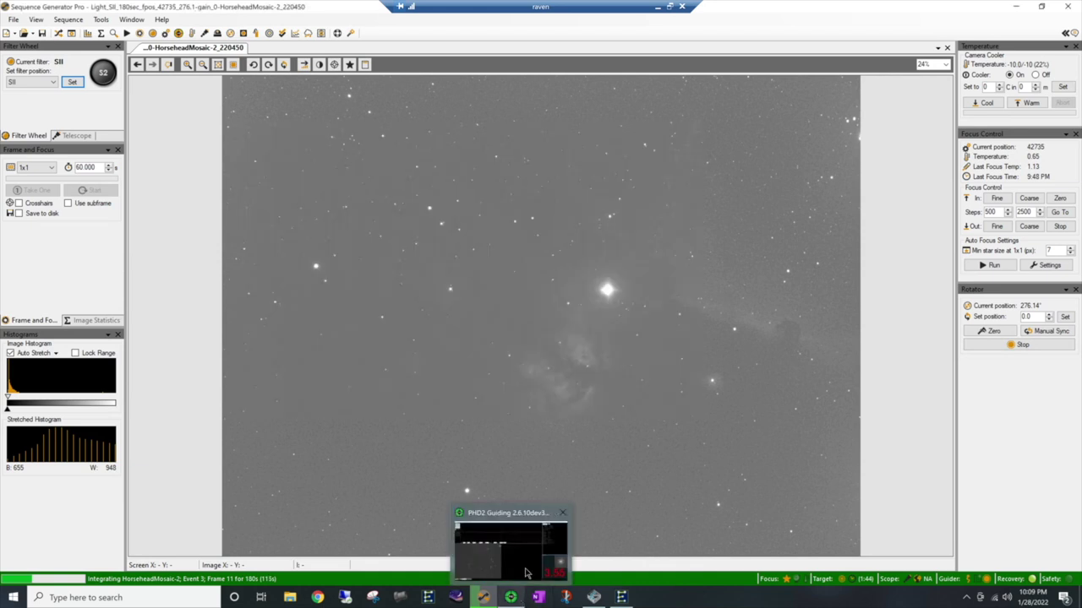
{"action": "left_click", "coordinate": [527, 574]}
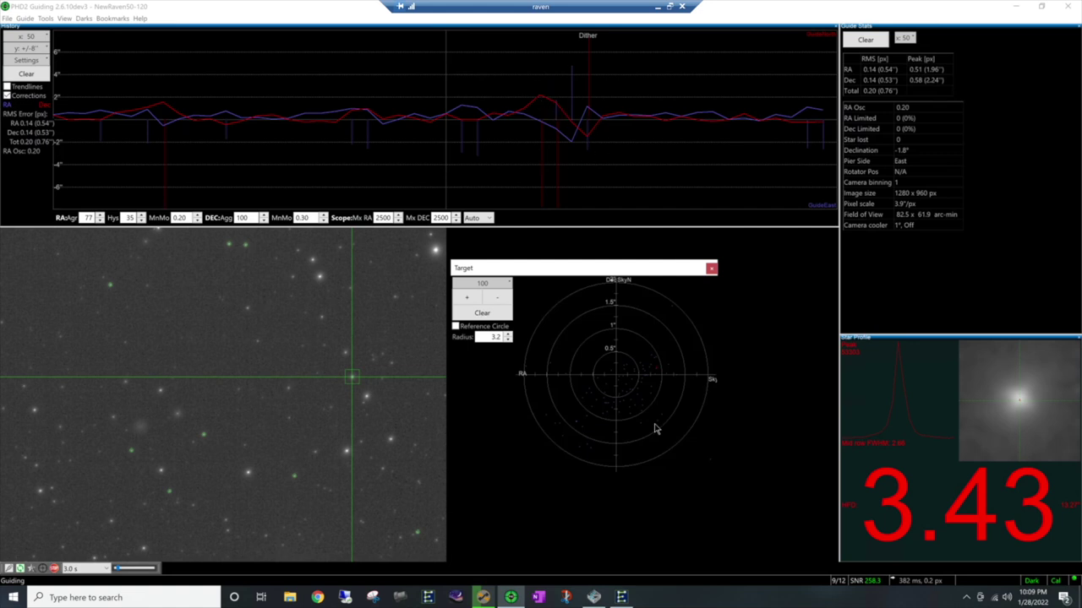
{"action": "mouse_move", "coordinate": [594, 597]}
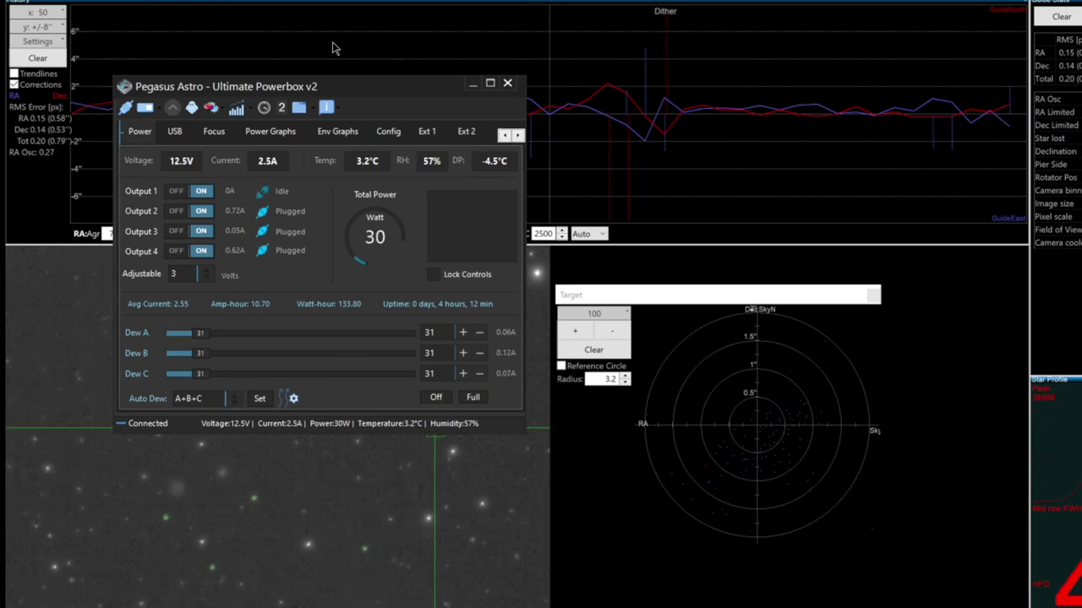
Move the Powerbox window right to review the 12.5 V power and dew heater readings, then minimize it
{"action": "left_click_drag", "start_coordinate": [357, 88], "coordinate": [569, 86]}
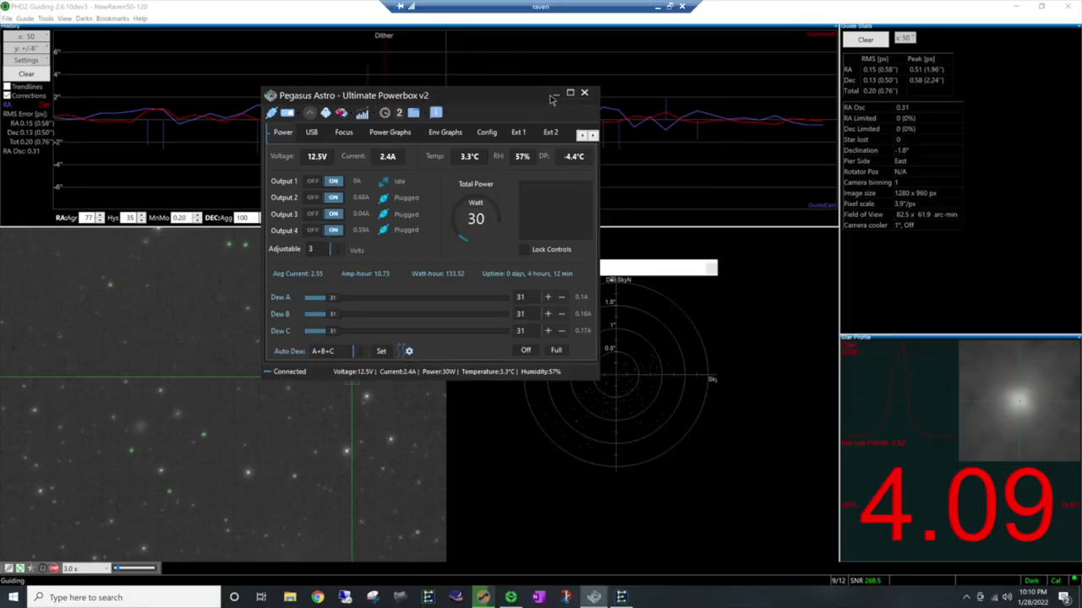
{"action": "left_click", "coordinate": [684, 82]}
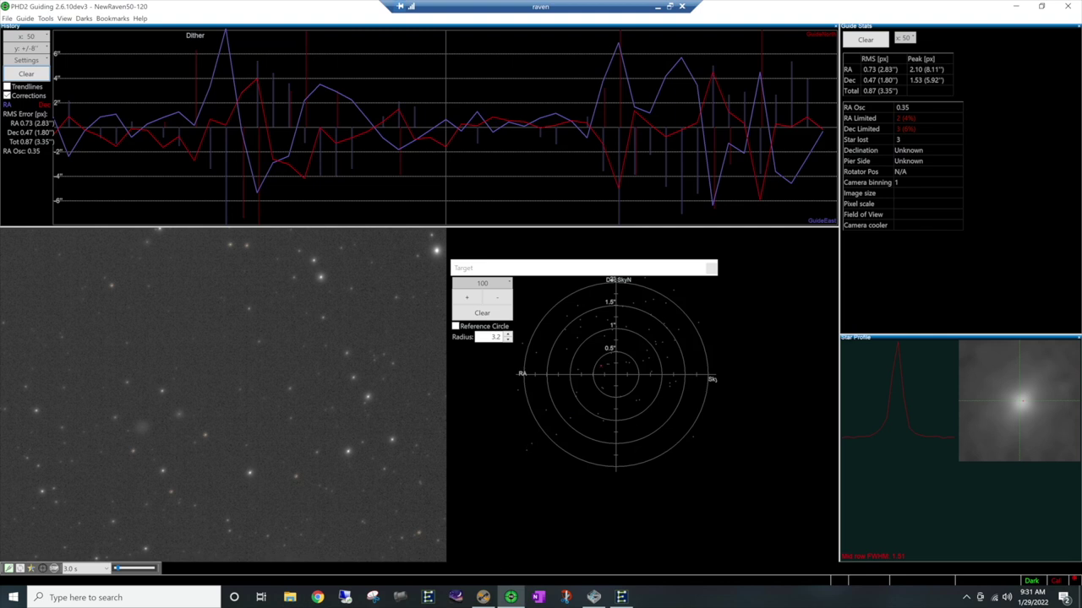
Switch back to Sequence Generator Pro's Horsehead Mosaics window showing 77 of 80 SII frames done
{"action": "key", "text": "alt+Tab"}
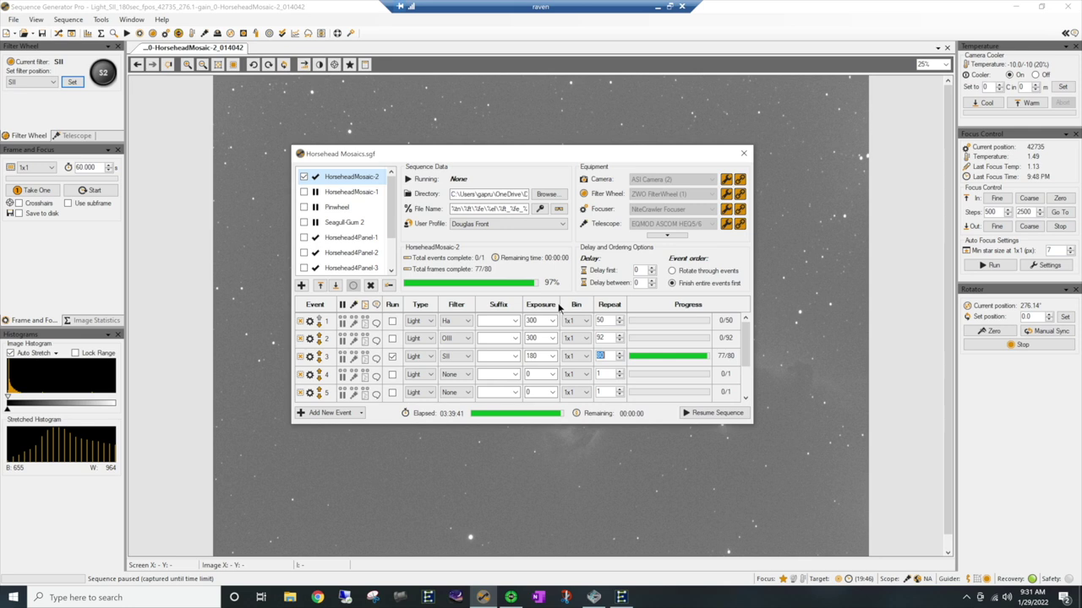
Close the sequence window and view the final 180 s SII frame's stars at 100% zoom
{"action": "left_click", "coordinate": [742, 154]}
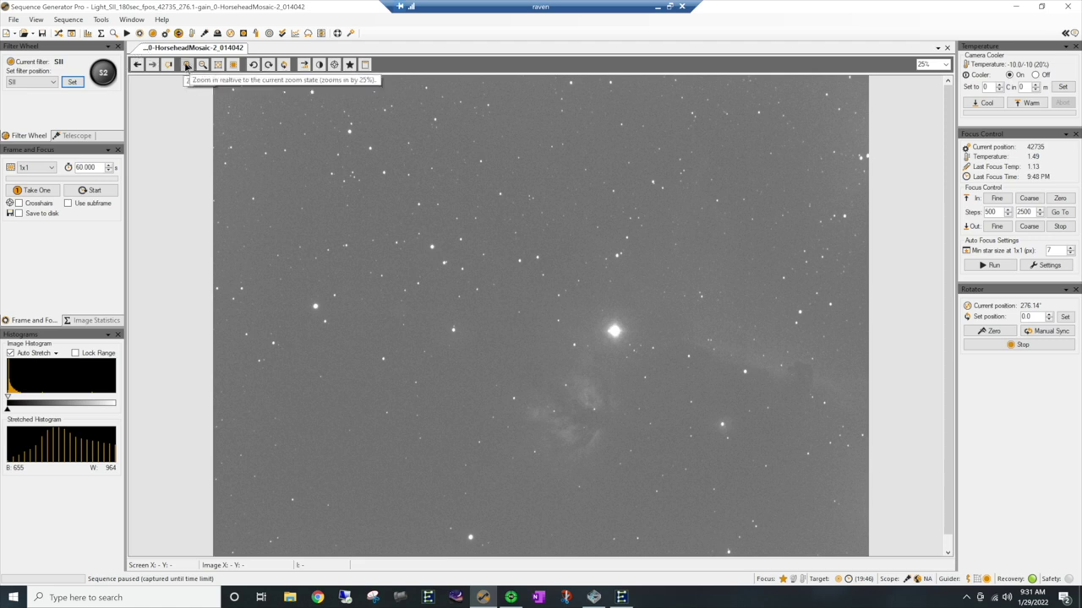
{"action": "left_click", "coordinate": [186, 66]}
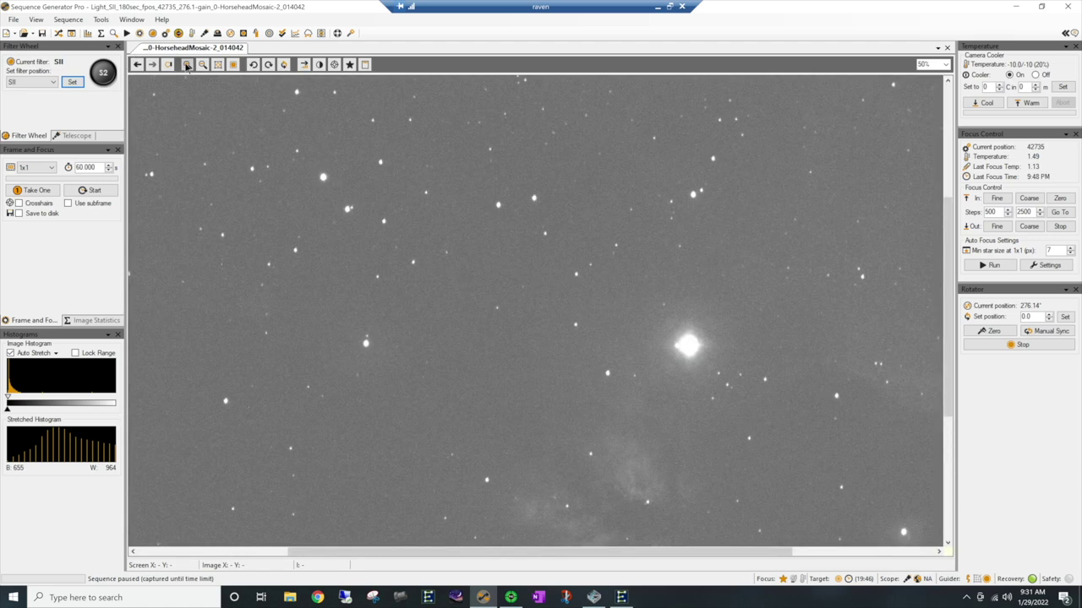
{"action": "left_click", "coordinate": [187, 67]}
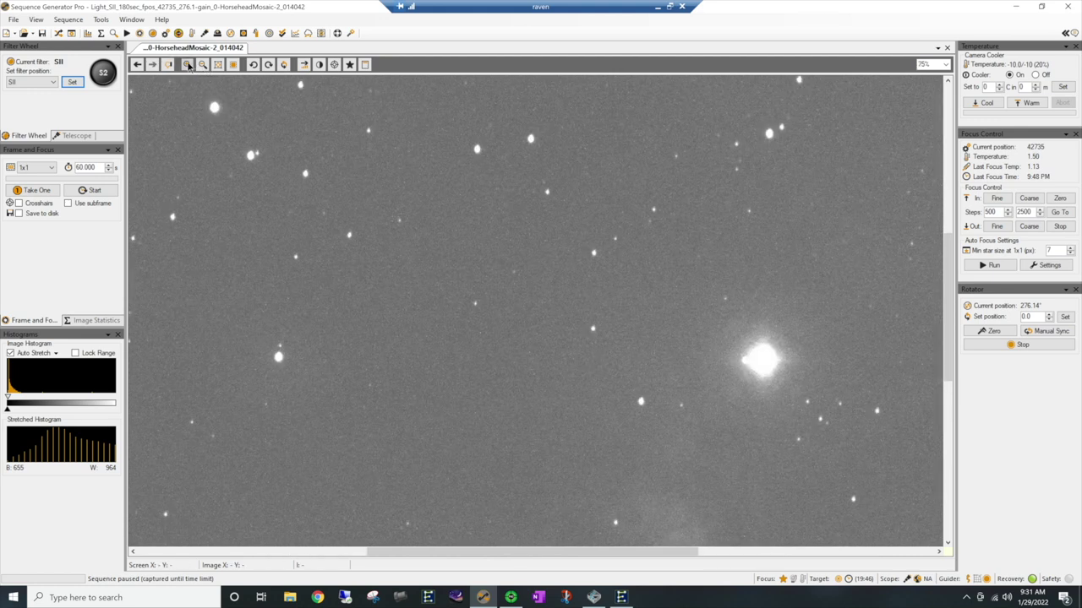
{"action": "left_click", "coordinate": [187, 67]}
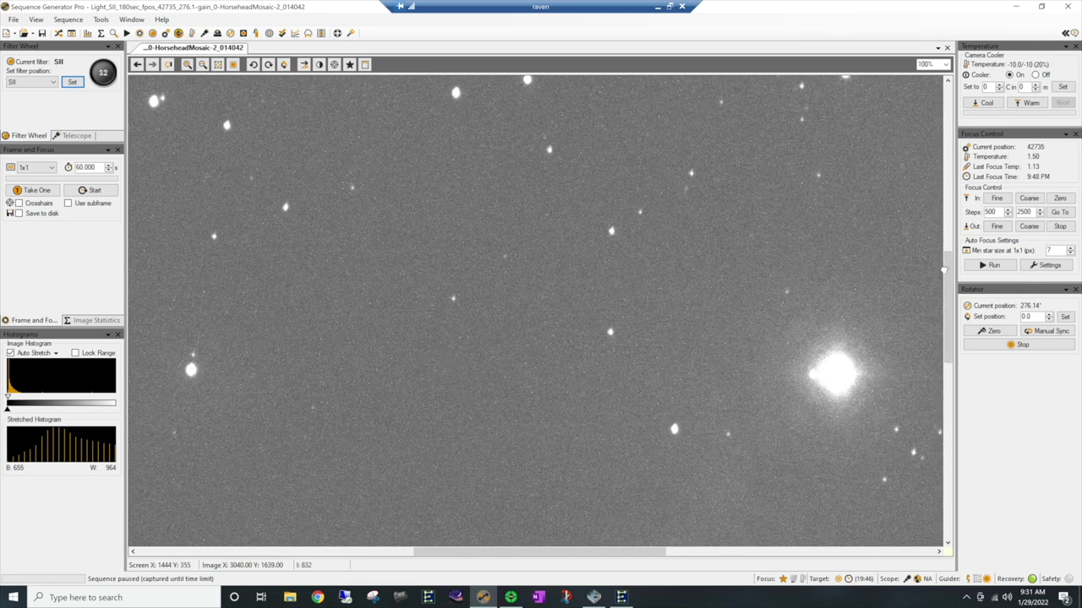
{"action": "left_click_drag", "start_coordinate": [945, 265], "coordinate": [948, 339]}
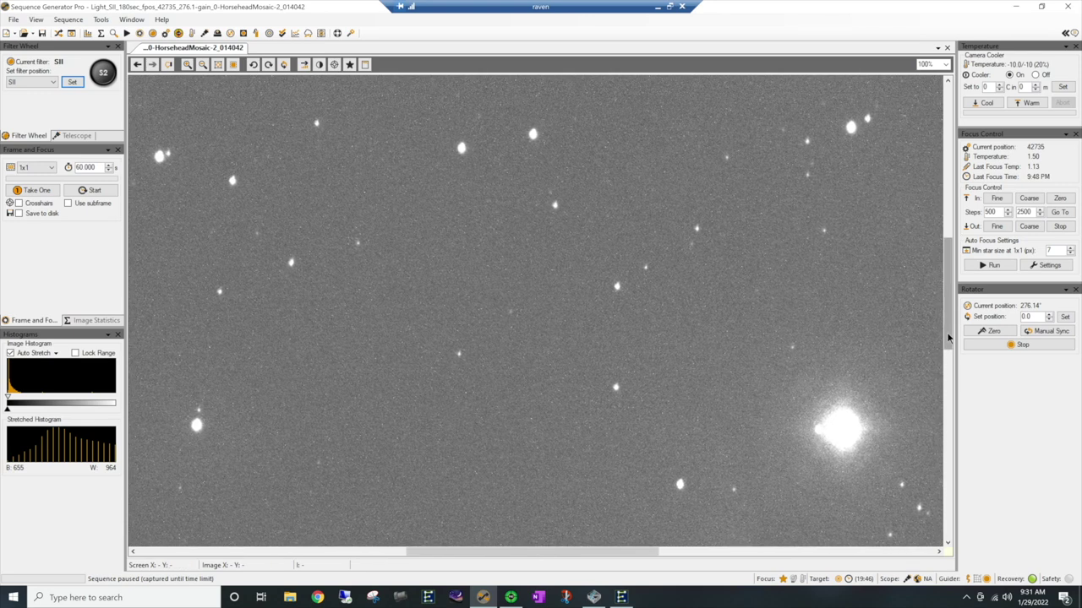